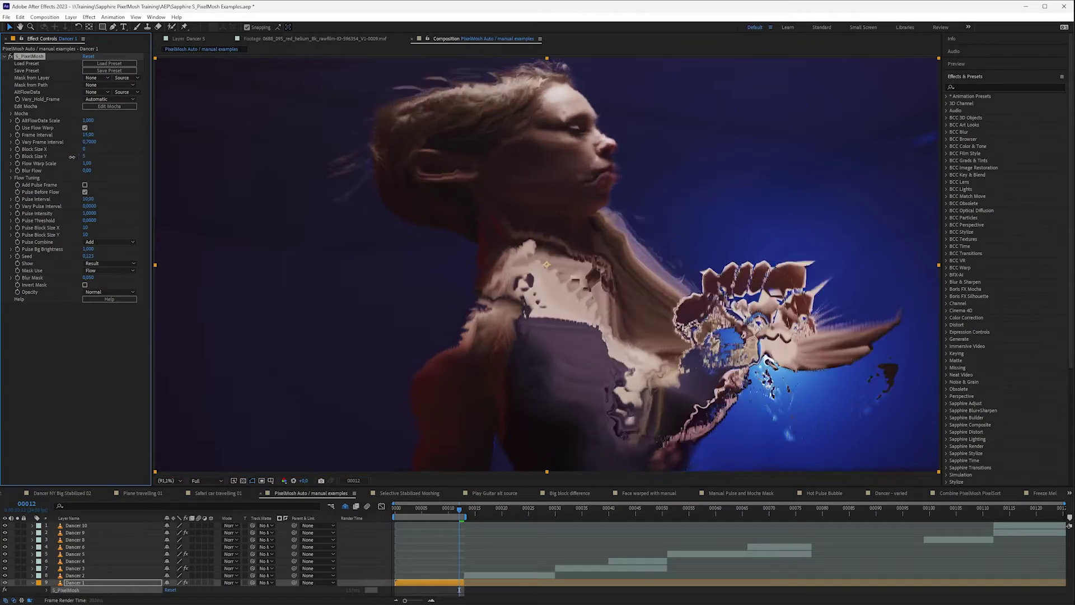
# Raise S_PixelMosh's Frame Interval to 14 in the example project's Effect Controls
pyautogui.moveTo(75, 136); pyautogui.dragTo(76, 136)
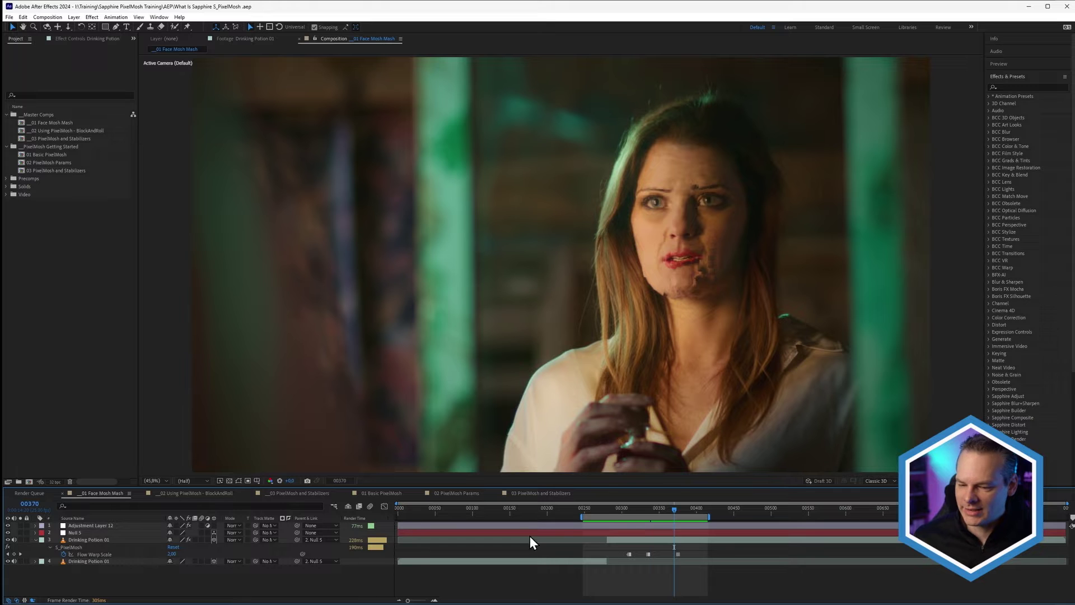
pyautogui.click(590, 513)
pyautogui.press('space')
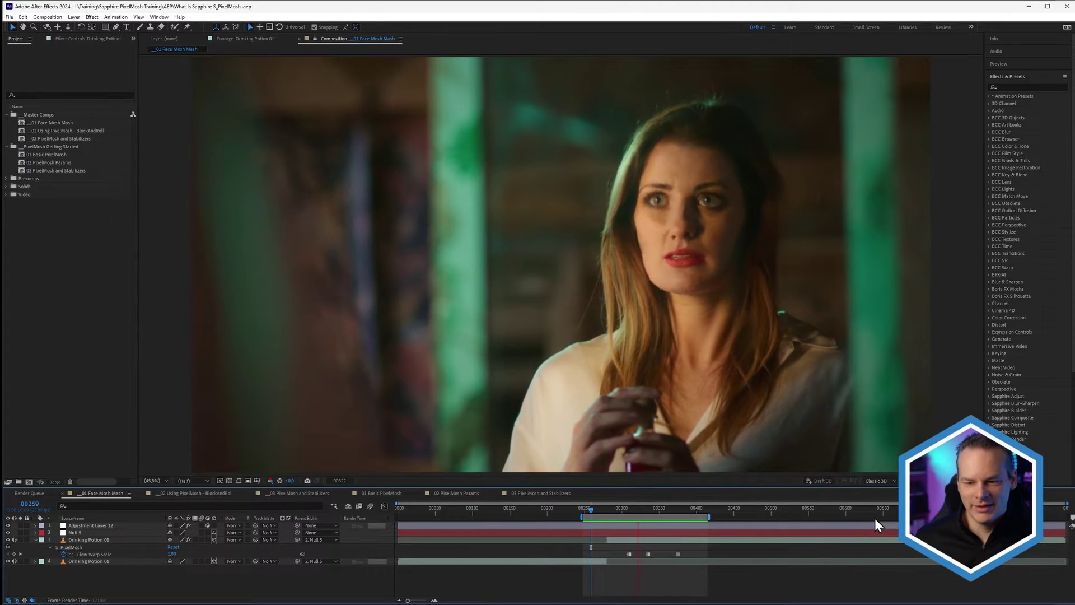
pyautogui.press('space')
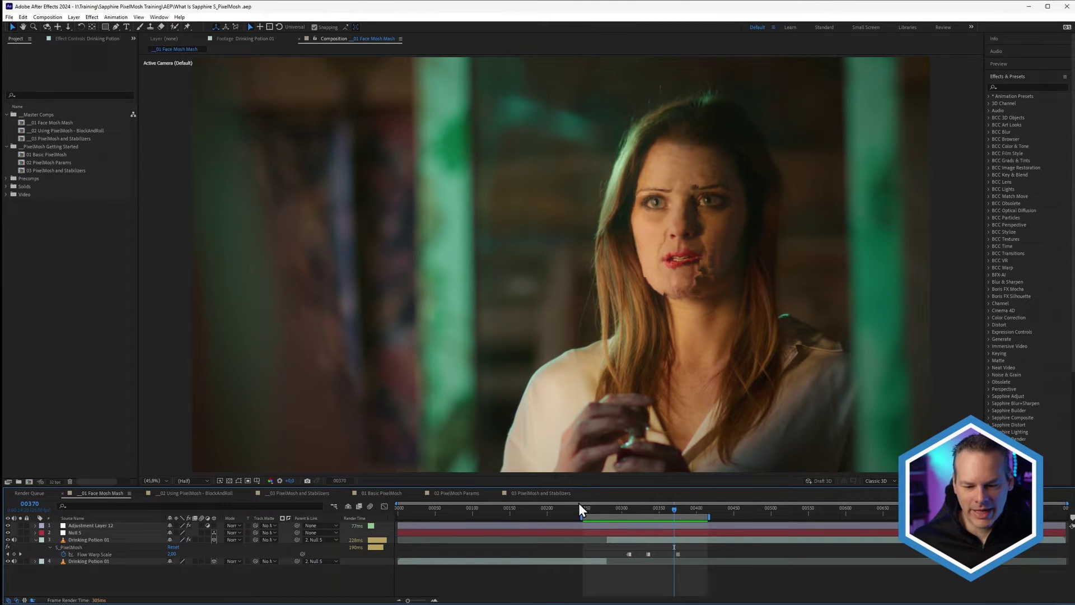
# Switch to the 01 Basic PixelMosh comp and preview the clip from frame 00238 to 00312
pyautogui.click(371, 493)
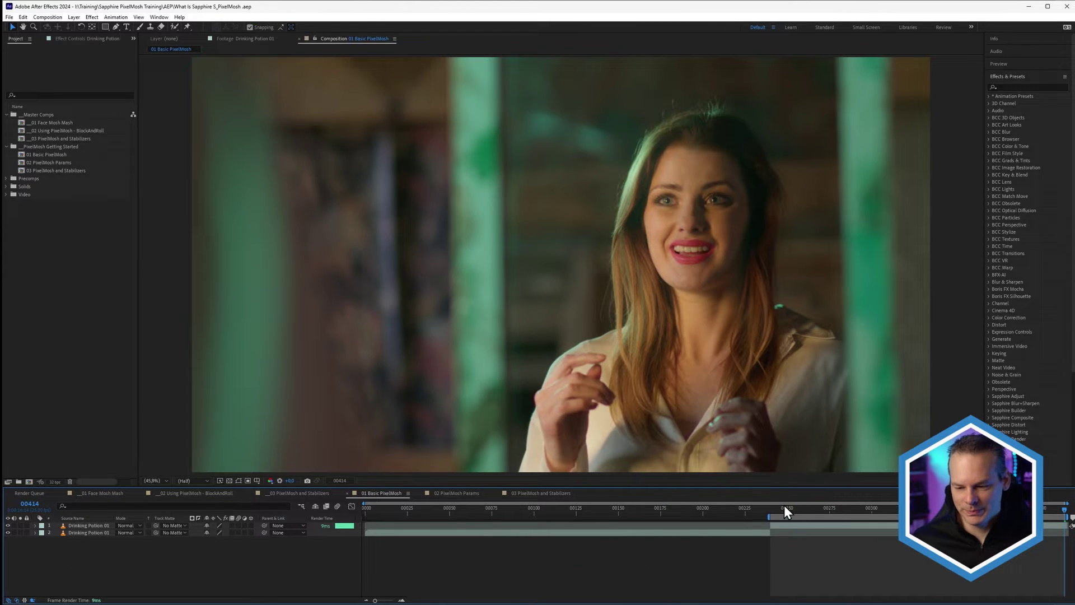
pyautogui.click(765, 510)
pyautogui.press('space')
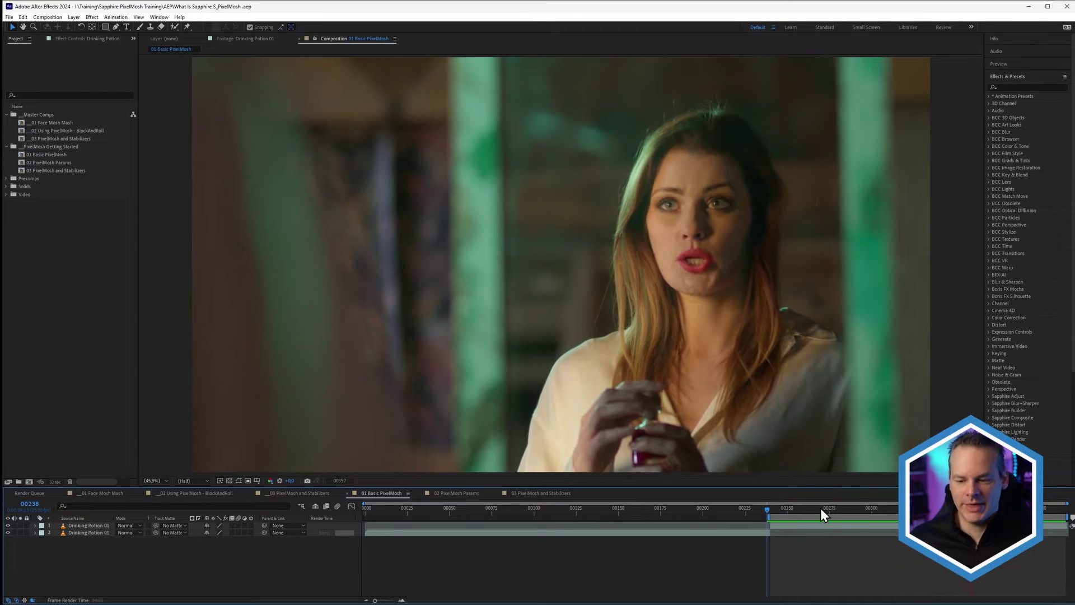
pyautogui.moveTo(821, 511); pyautogui.dragTo(892, 510)
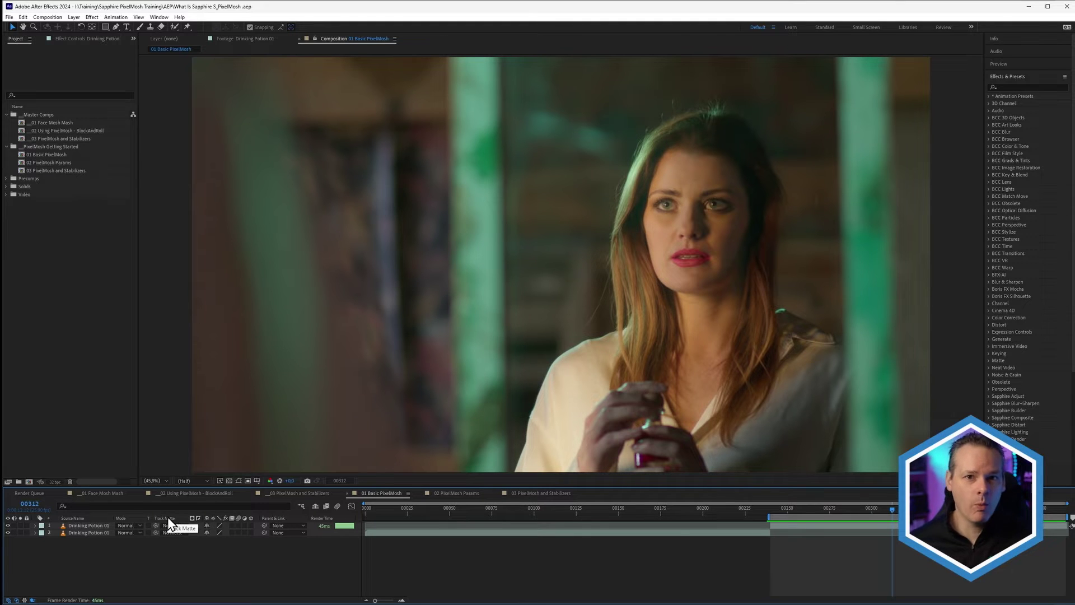
# Apply Sapphire Stylize S_PixelMosh to the Drinking Potion 01 layer
pyautogui.click(92, 17)
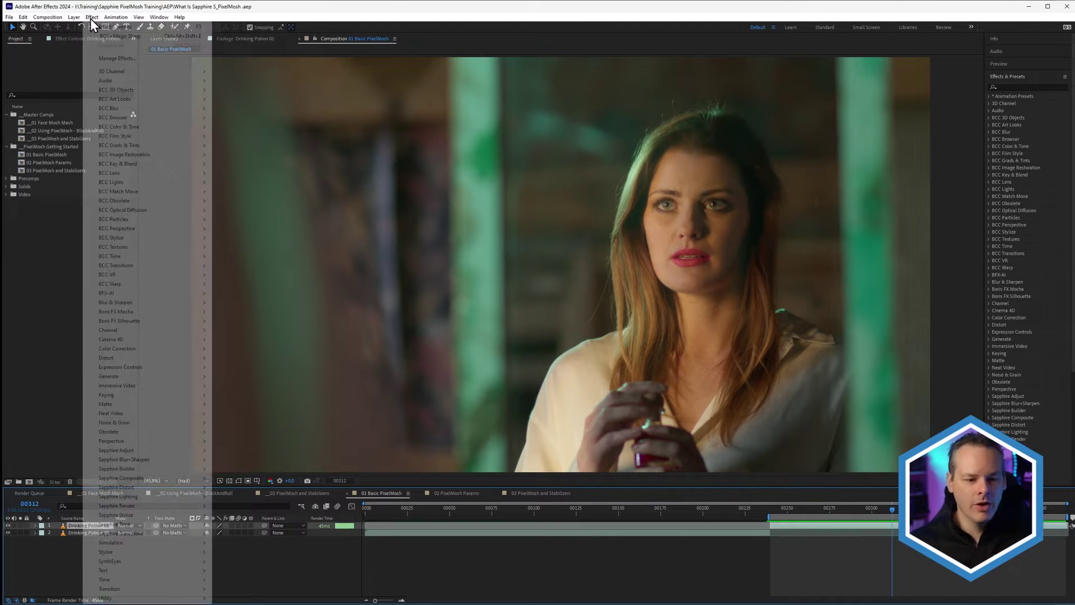
pyautogui.moveTo(190, 516)
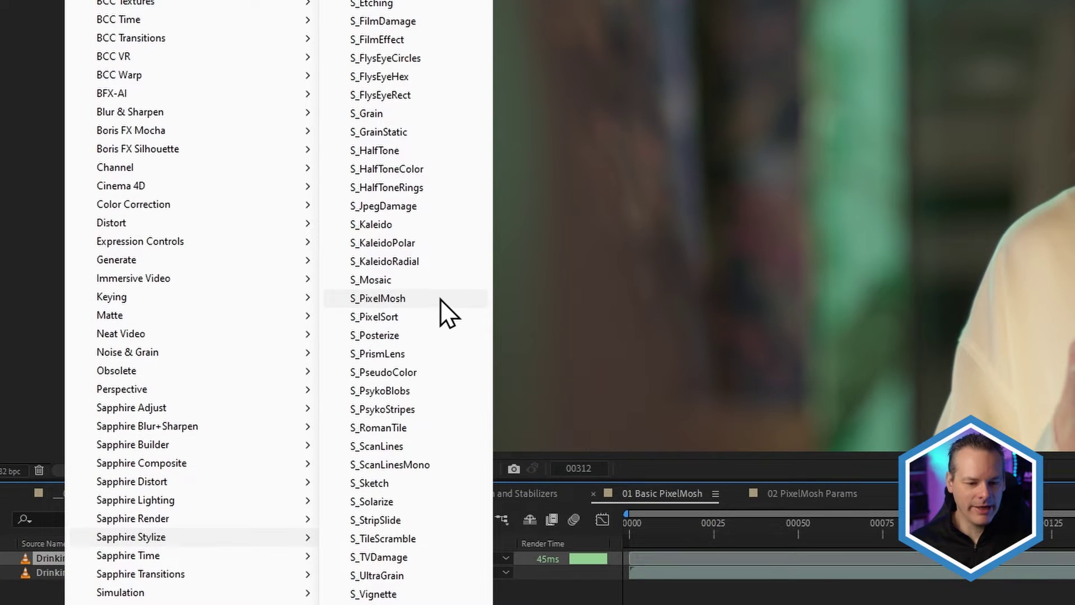
pyautogui.click(440, 299)
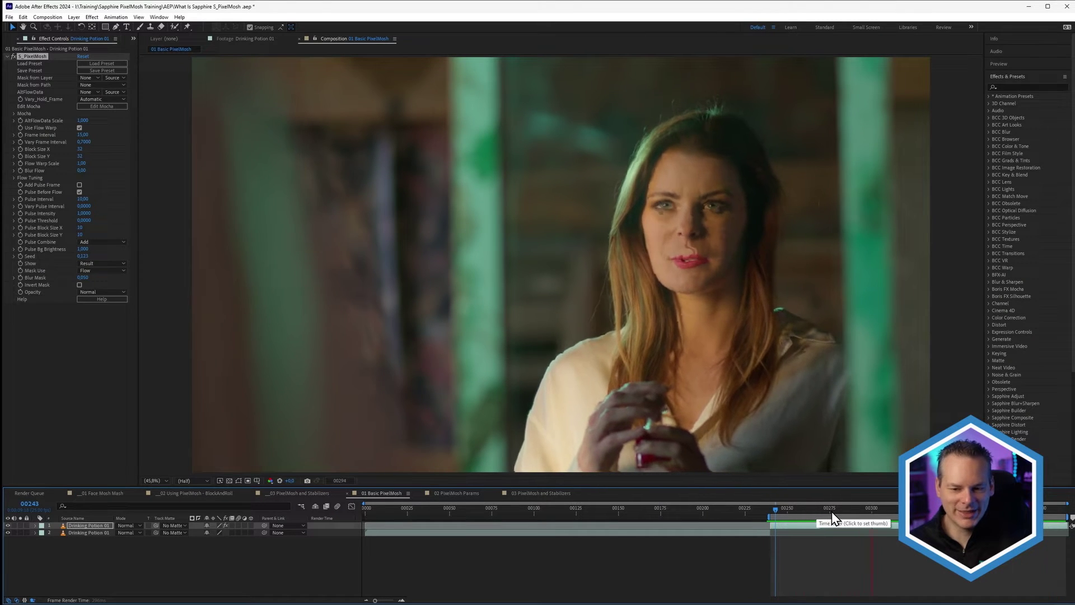
# Scrub the clip between frames 00280 and 00319 to review the mosh effect
pyautogui.moveTo(846, 512); pyautogui.dragTo(873, 516)
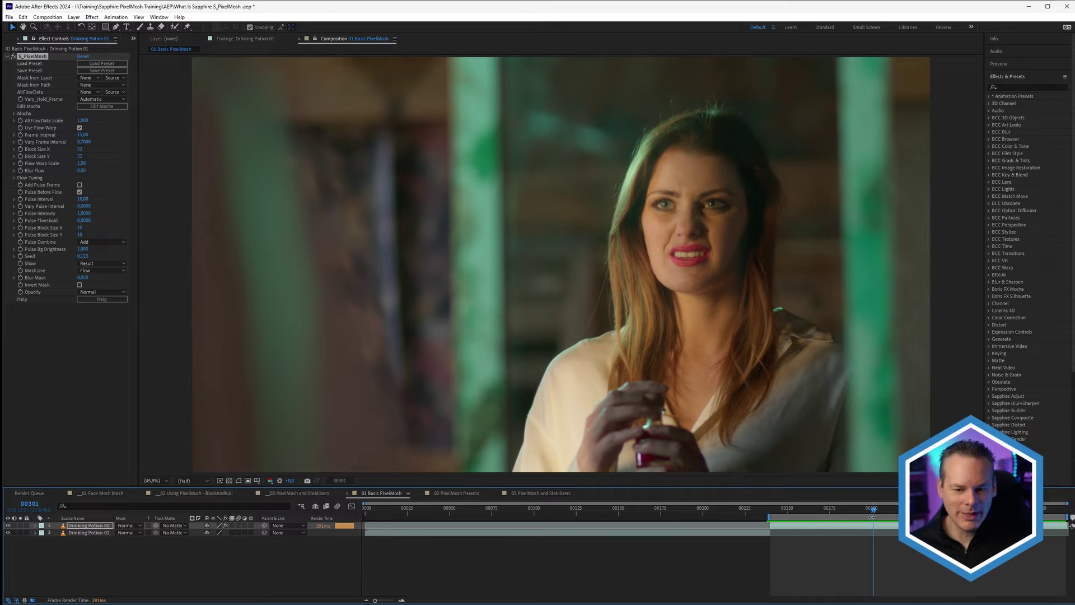
pyautogui.moveTo(802, 512); pyautogui.dragTo(854, 514)
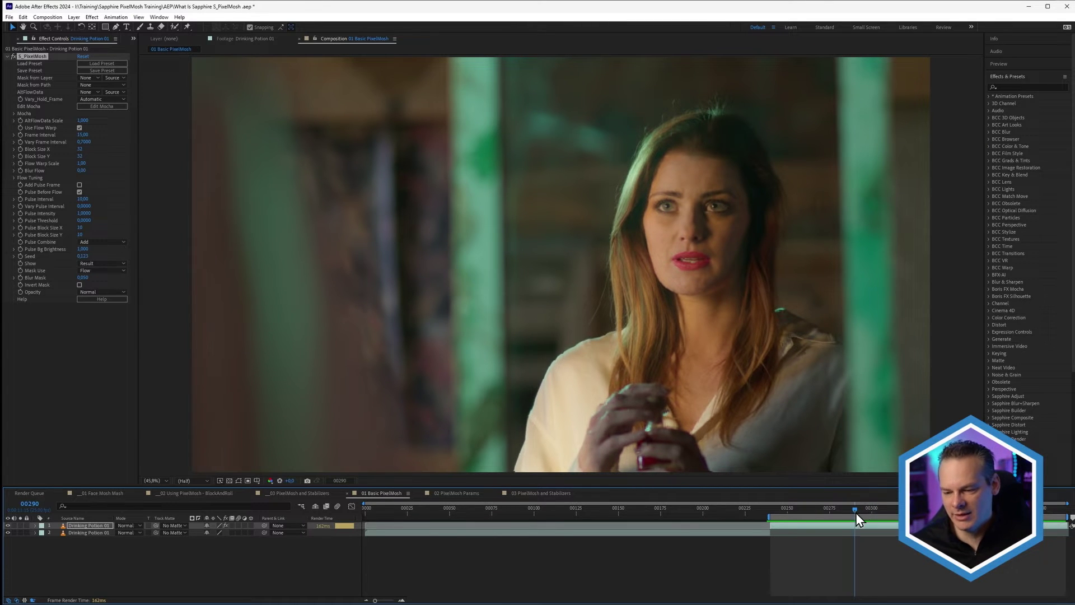
pyautogui.moveTo(856, 512); pyautogui.dragTo(890, 516)
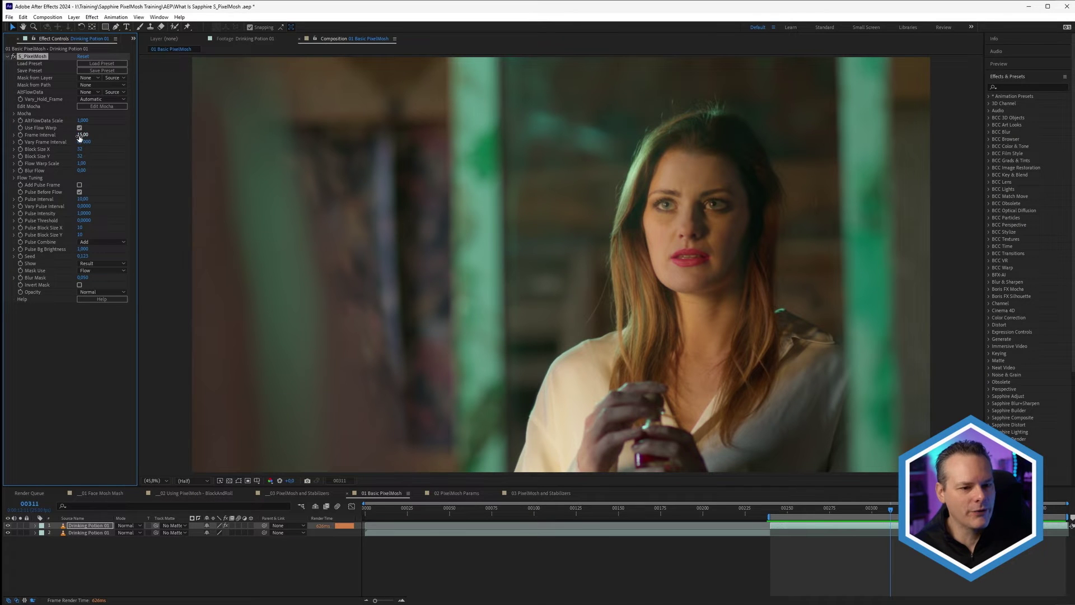
pyautogui.moveTo(83, 139); pyautogui.dragTo(56, 139)
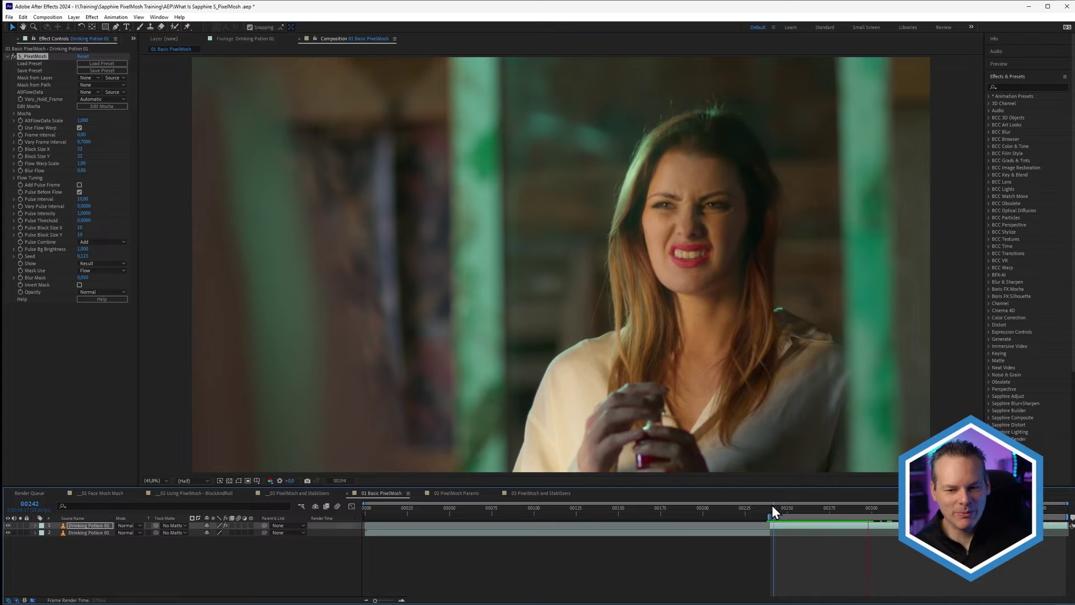
pyautogui.press('space')
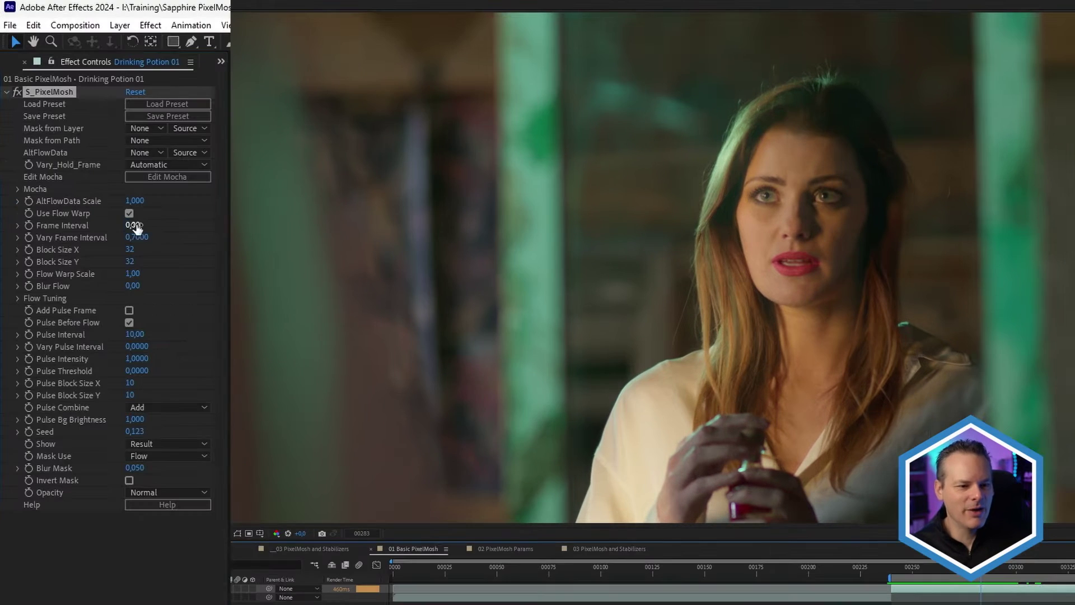
pyautogui.click(81, 135)
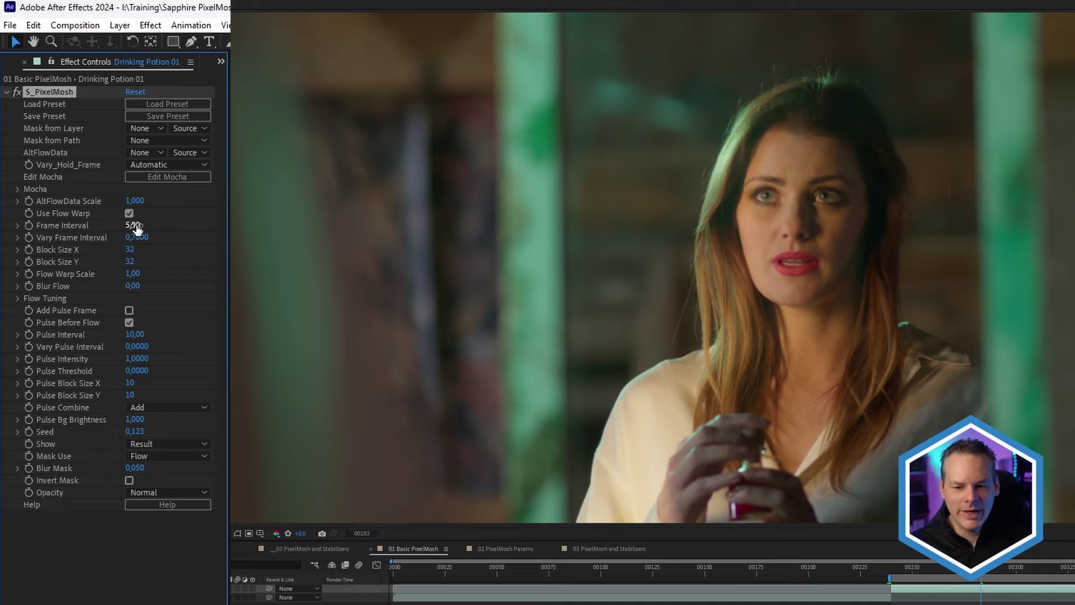
pyautogui.press('space')
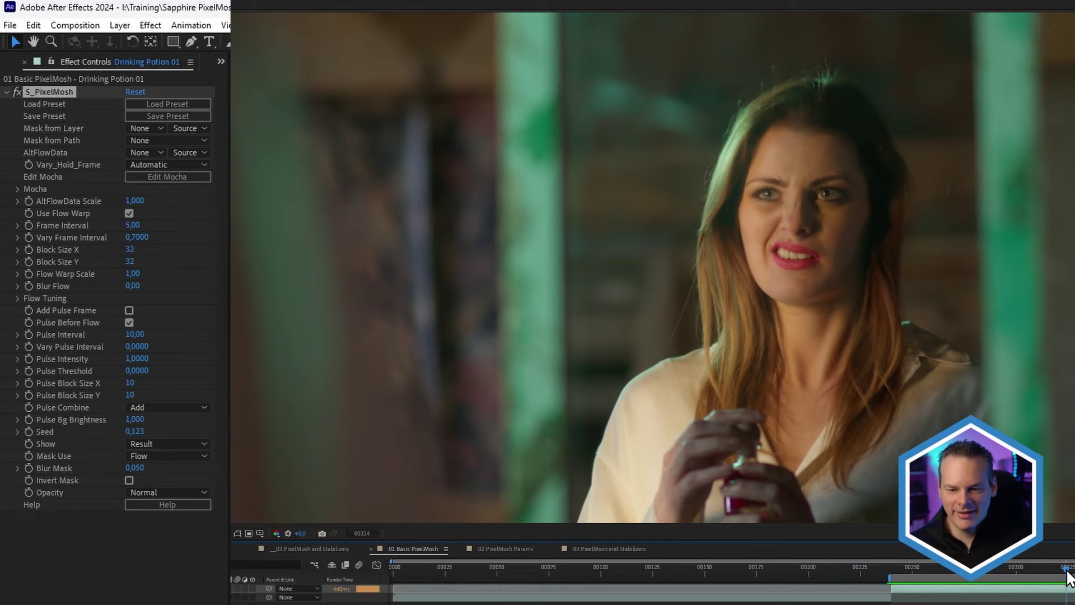
pyautogui.moveTo(1069, 569); pyautogui.dragTo(1064, 571)
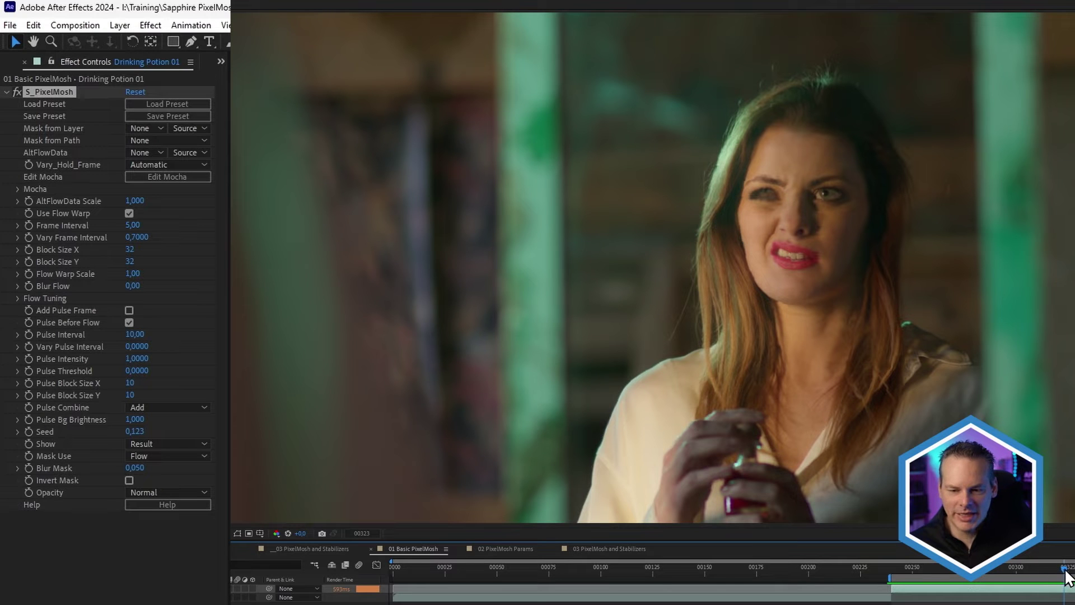
pyautogui.moveTo(1065, 571); pyautogui.dragTo(1062, 572)
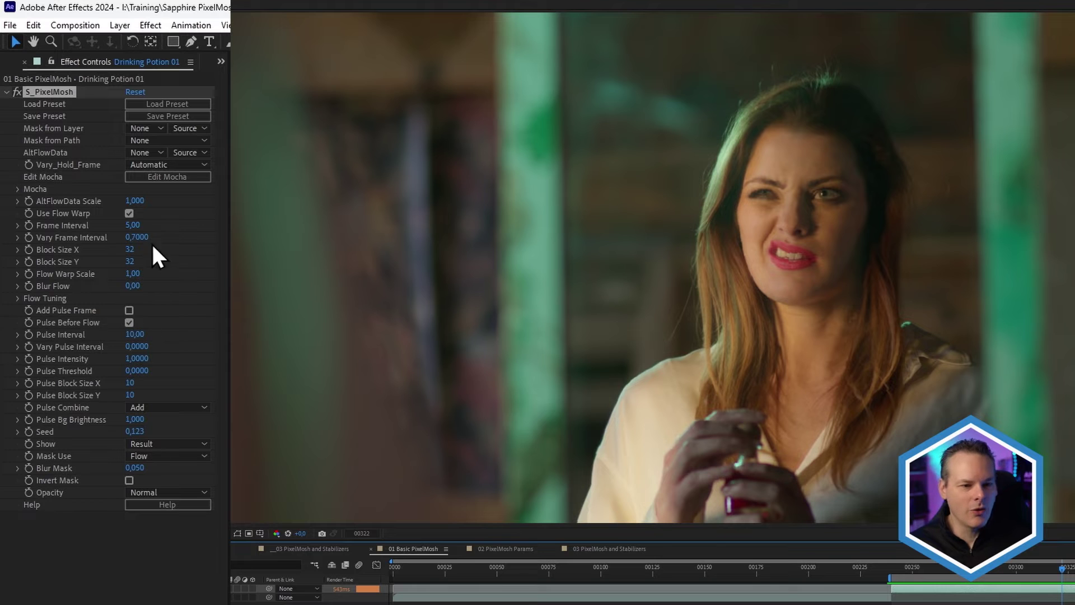
pyautogui.click(132, 226)
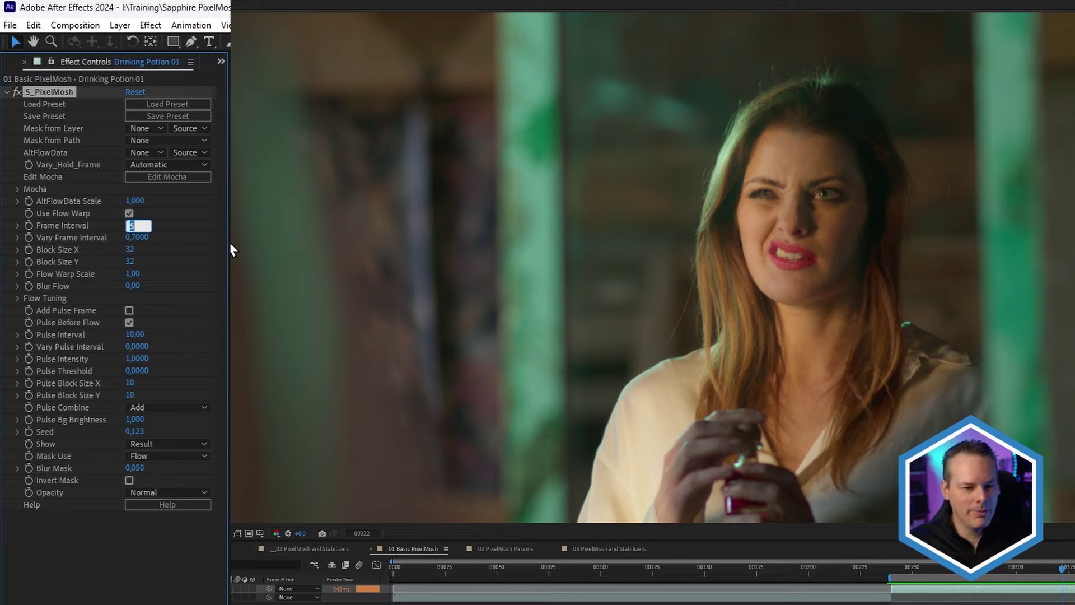
pyautogui.press('Return')
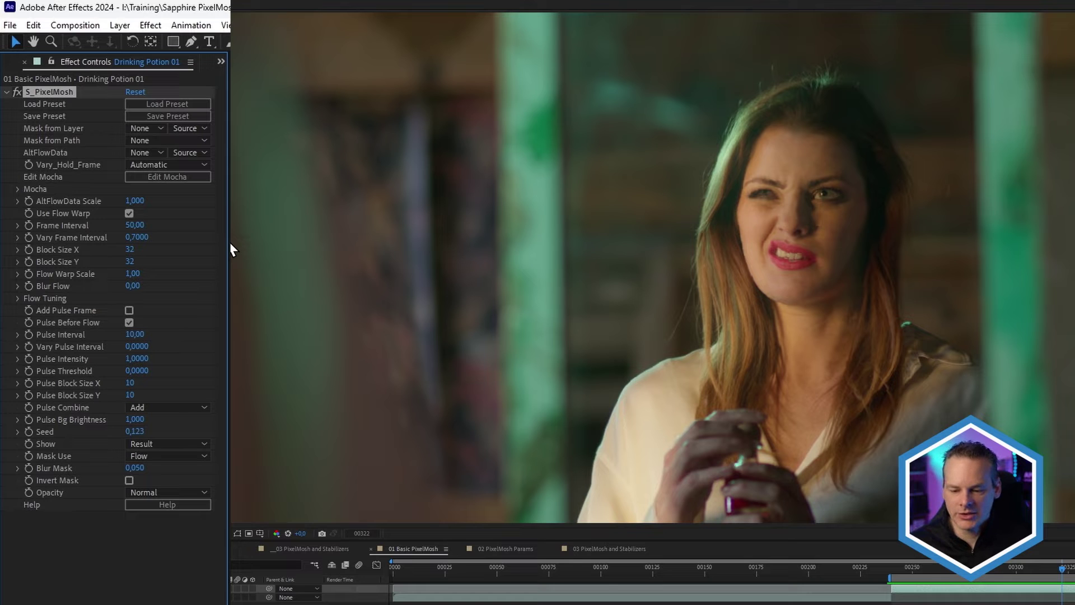
pyautogui.click(894, 567)
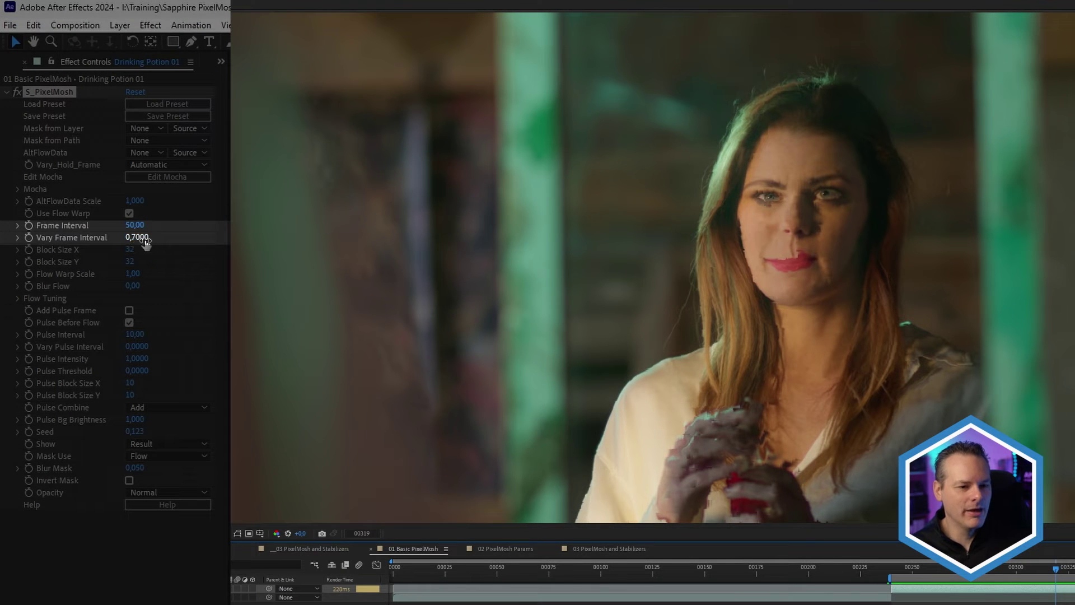
# Reset Vary Frame Interval to 0, then raise it to 0.5100
pyautogui.moveTo(139, 242); pyautogui.dragTo(70, 239)
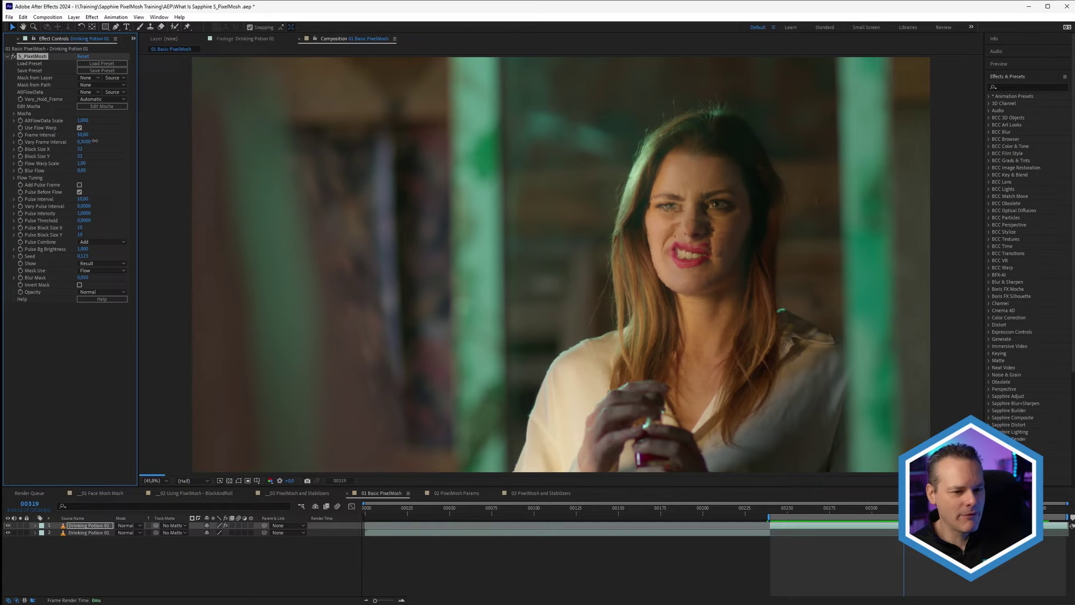
pyautogui.moveTo(96, 141); pyautogui.dragTo(102, 145)
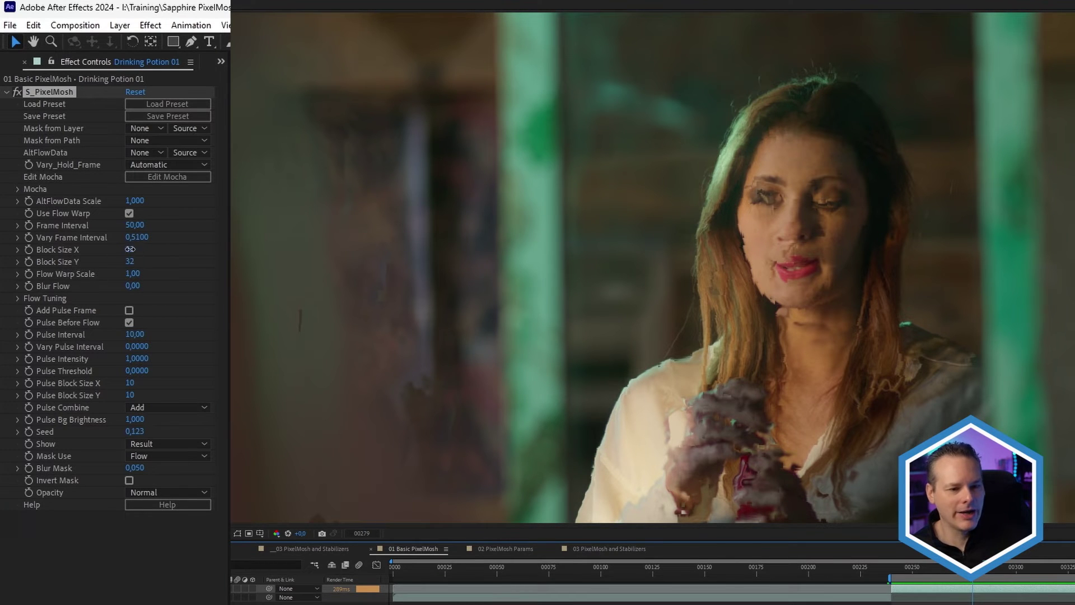
# Drop Block Size X and Block Size Y to 0 and check another frame
pyautogui.moveTo(130, 253); pyautogui.dragTo(63, 256)
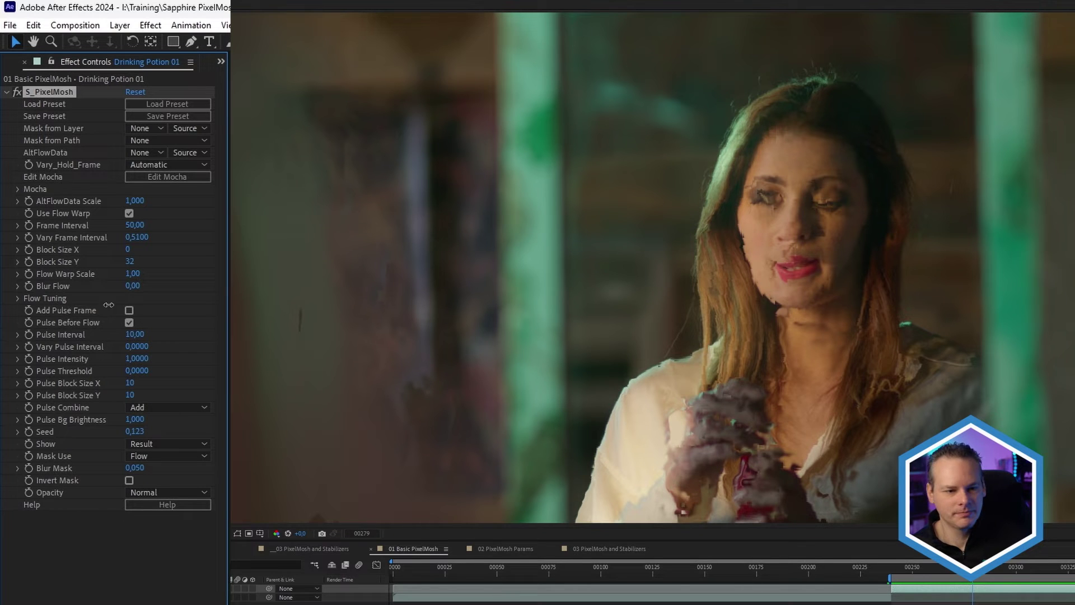
pyautogui.moveTo(130, 261); pyautogui.dragTo(132, 289)
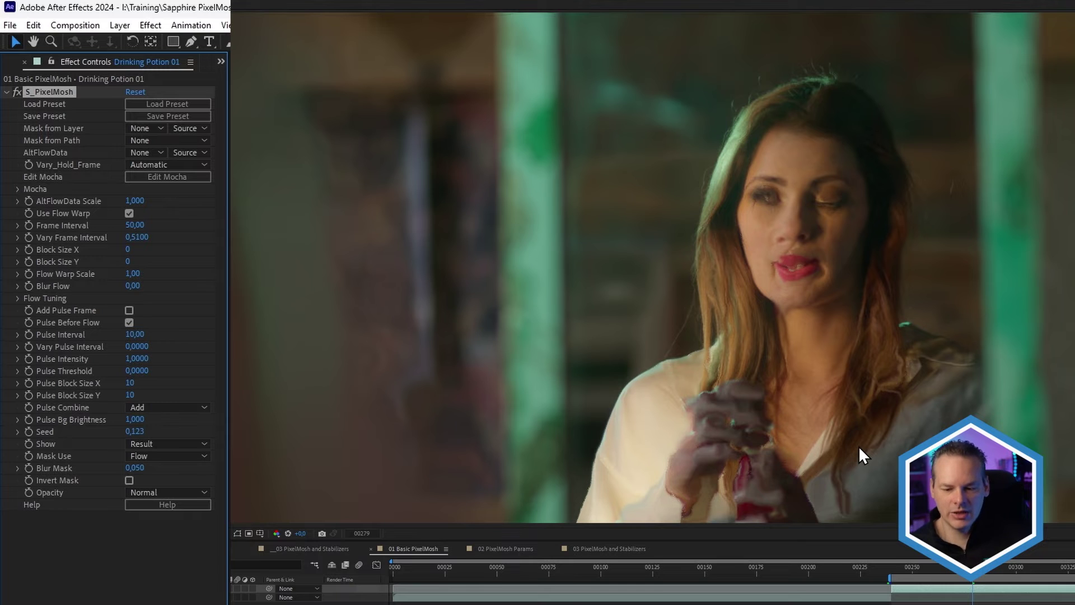
pyautogui.press('space')
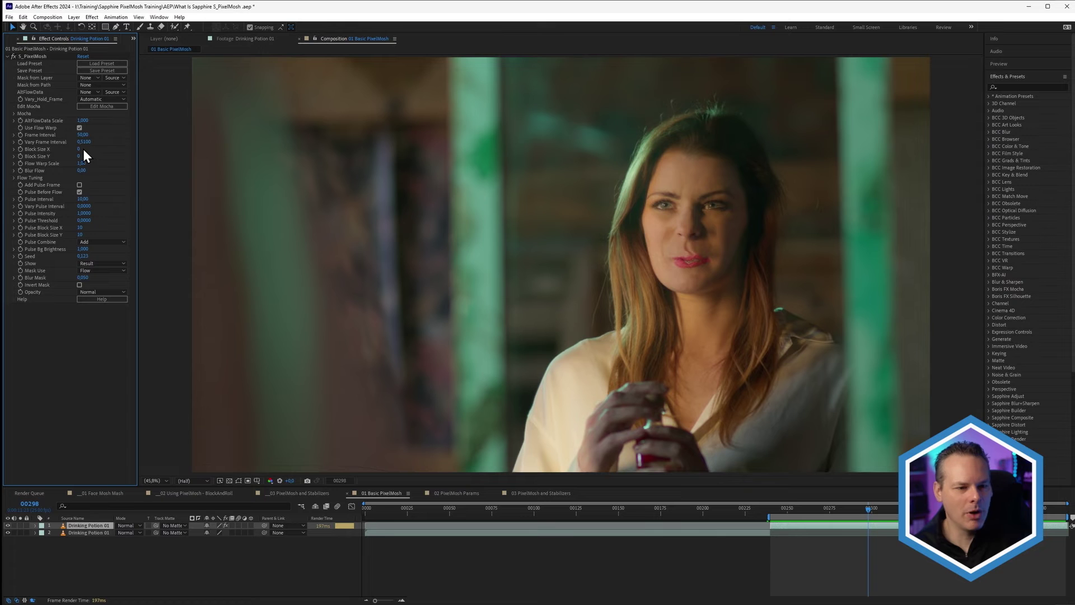
# Enter 28 for both Block Size X and Block Size Y
pyautogui.click(80, 148)
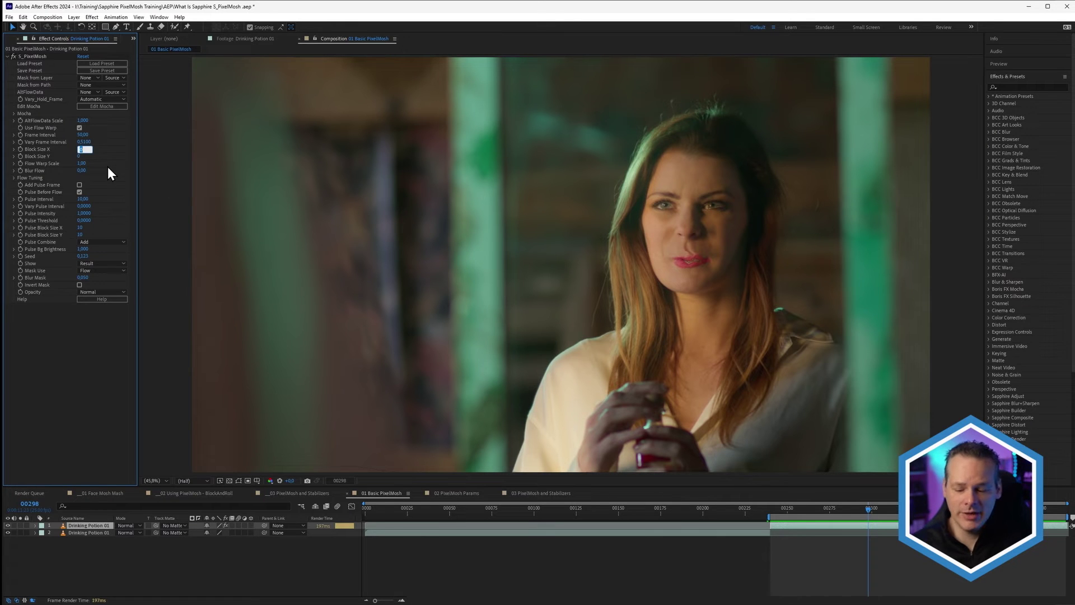
pyautogui.write('128')
pyautogui.press('Tab')
pyautogui.write('12')
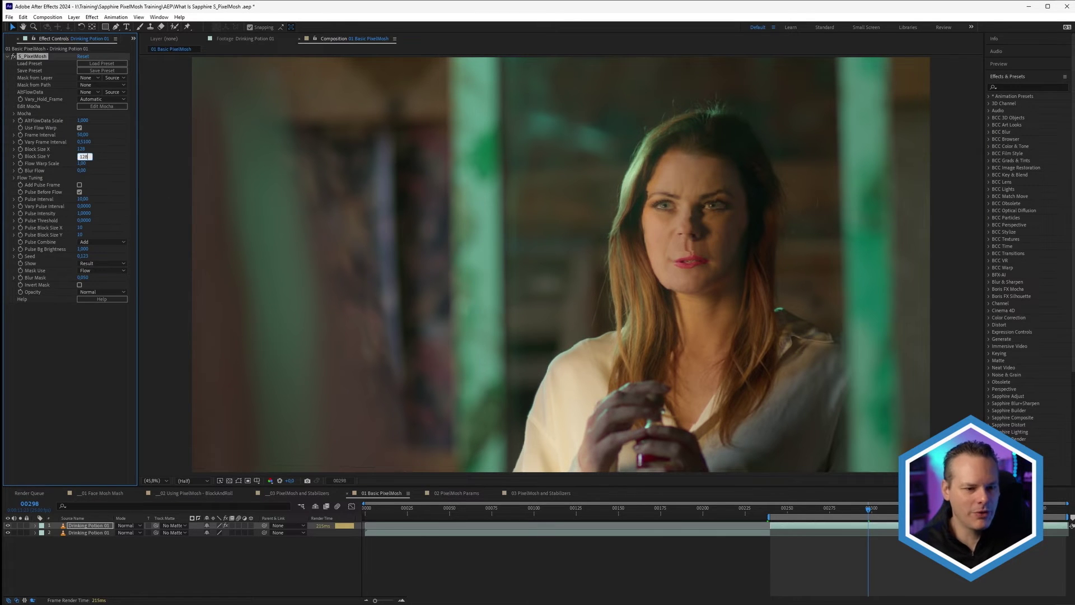
pyautogui.write('8')
pyautogui.press('Return')
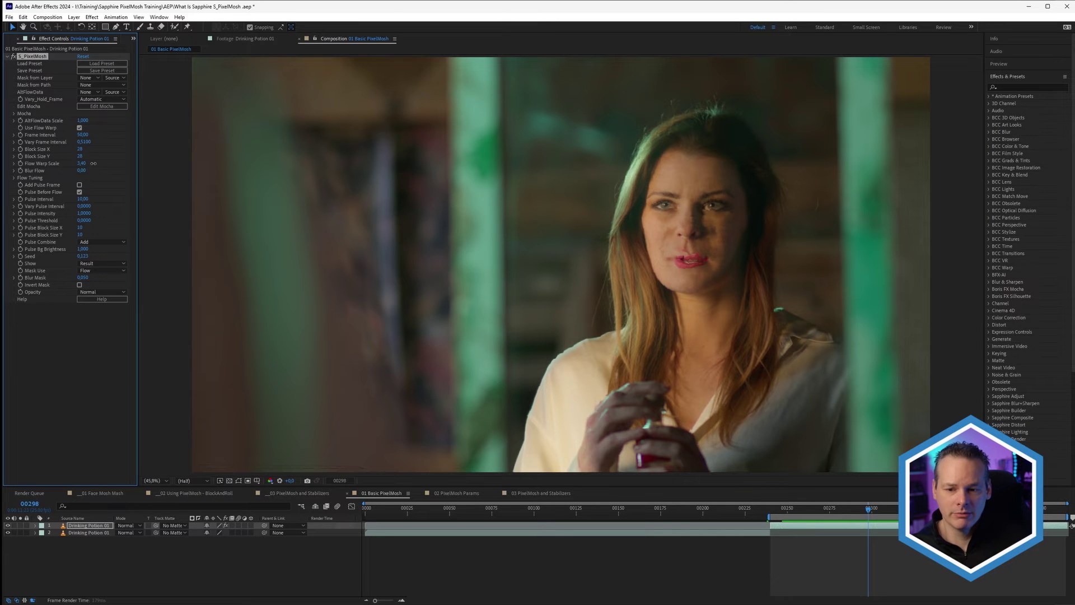
# Push Flow Warp Scale higher, then pull it down to -8.80
pyautogui.moveTo(85, 163); pyautogui.dragTo(147, 172)
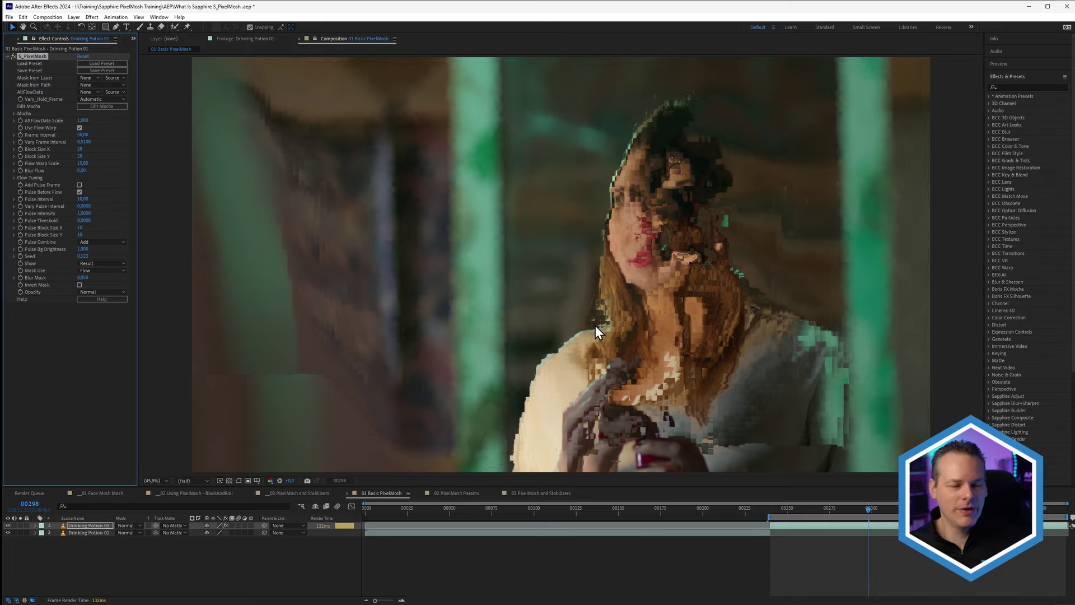
pyautogui.moveTo(81, 163); pyautogui.dragTo(0, 162)
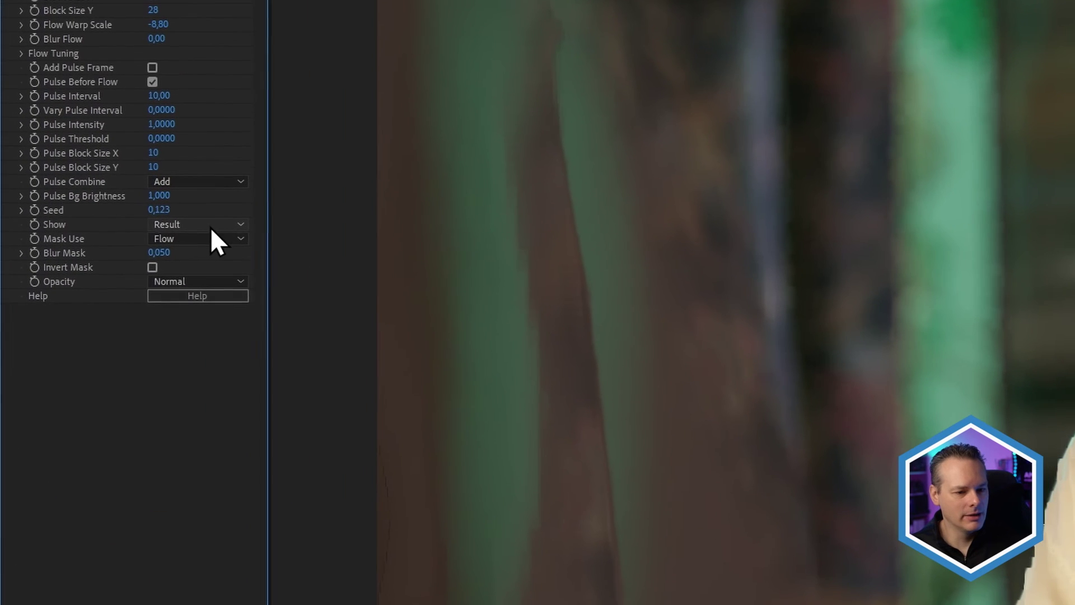
# Set S_PixelMosh's Show output to Flow and step through frames to inspect the visualization
pyautogui.click(117, 263)
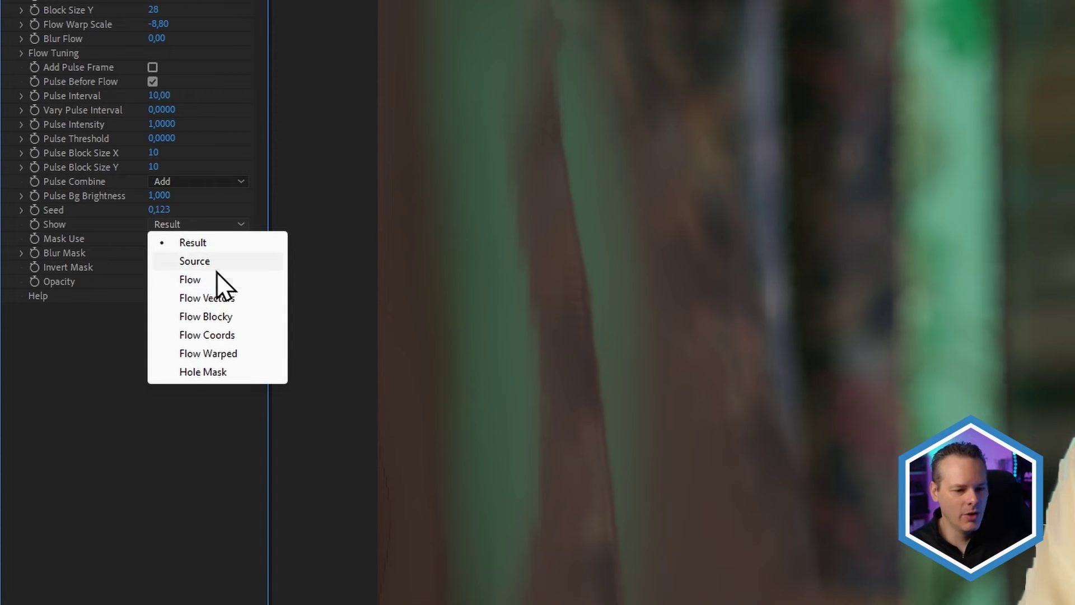
pyautogui.click(259, 284)
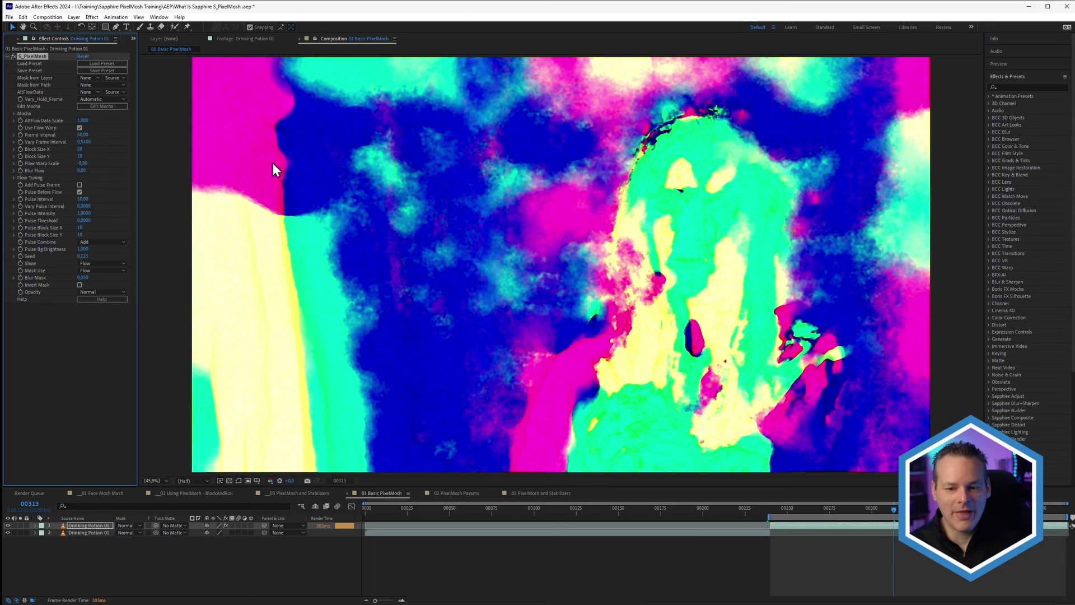
pyautogui.moveTo(895, 509); pyautogui.dragTo(840, 519)
pyautogui.press('pageup')
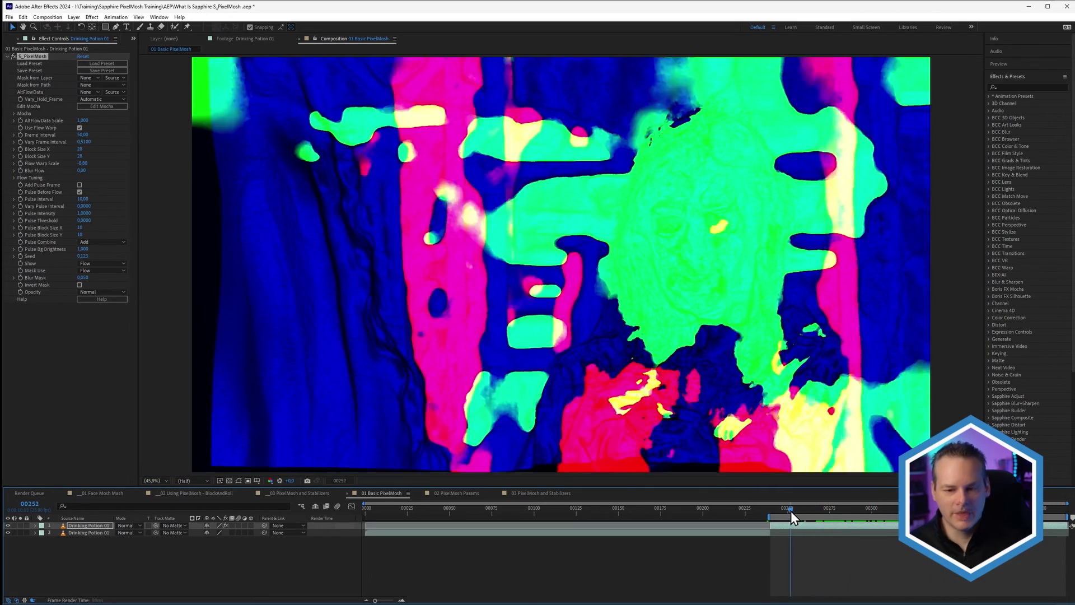
pyautogui.press('pageup')
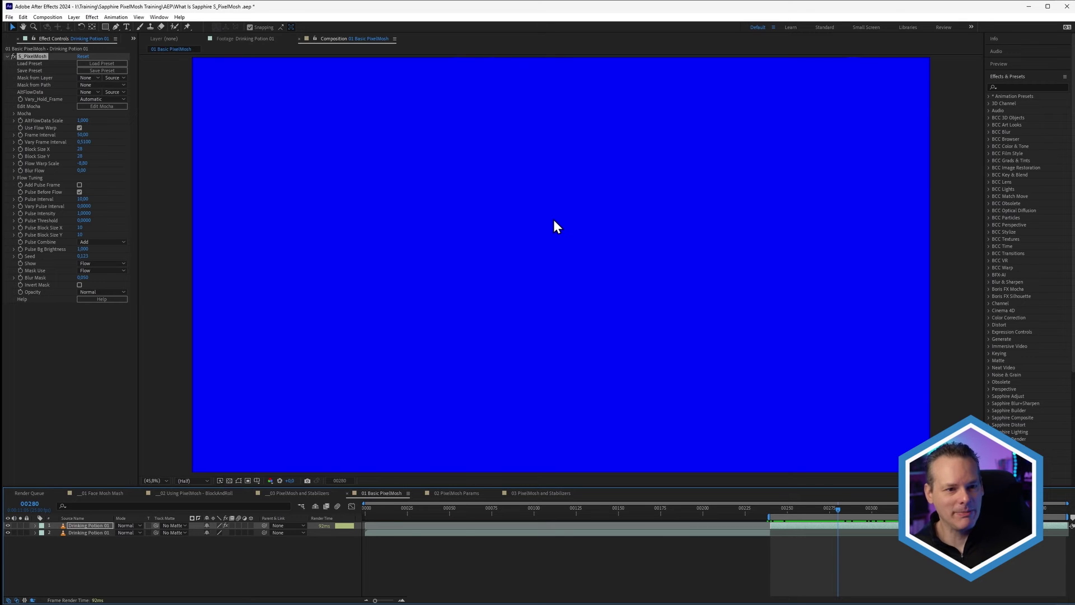
pyautogui.press('pagedown')
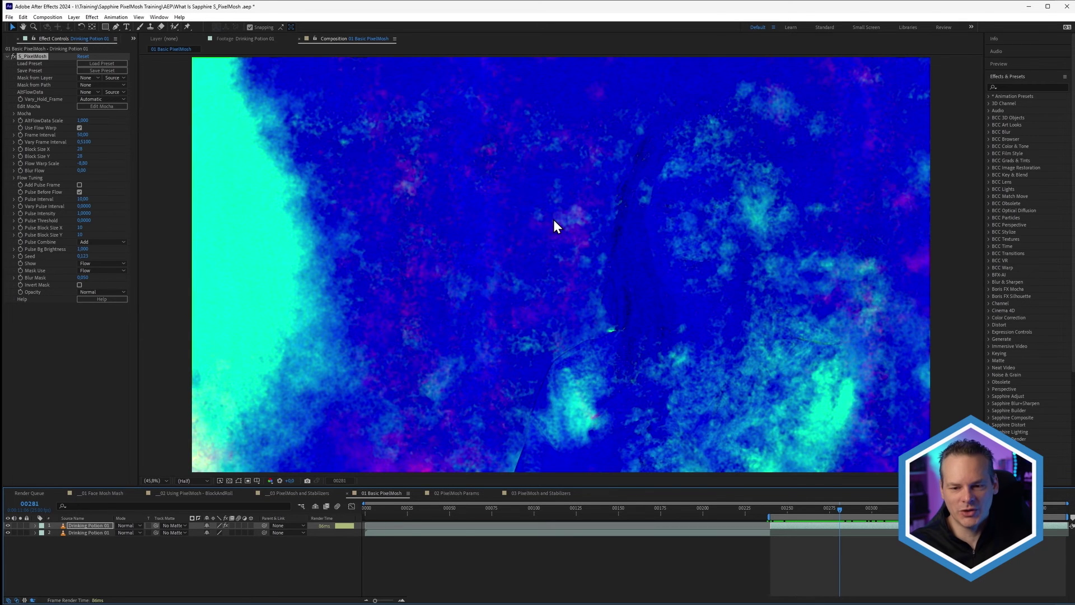
pyautogui.press('pagedown')
pyautogui.press('pagedown')
pyautogui.press('pagedown')
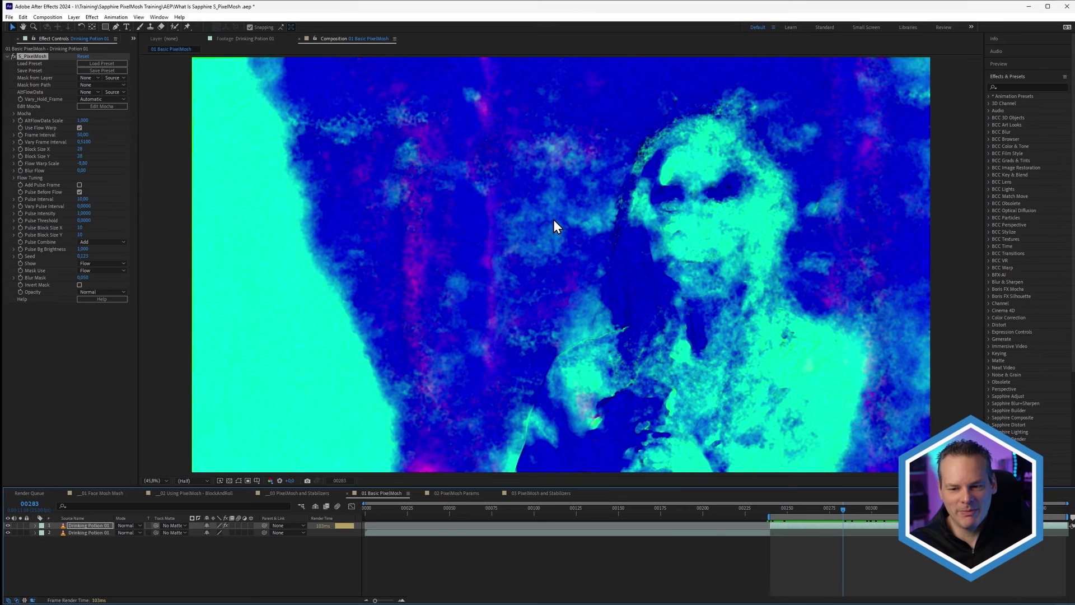
pyautogui.press('pagedown')
pyautogui.press('pagedown')
pyautogui.press('pagedown')
pyautogui.press('pagedown')
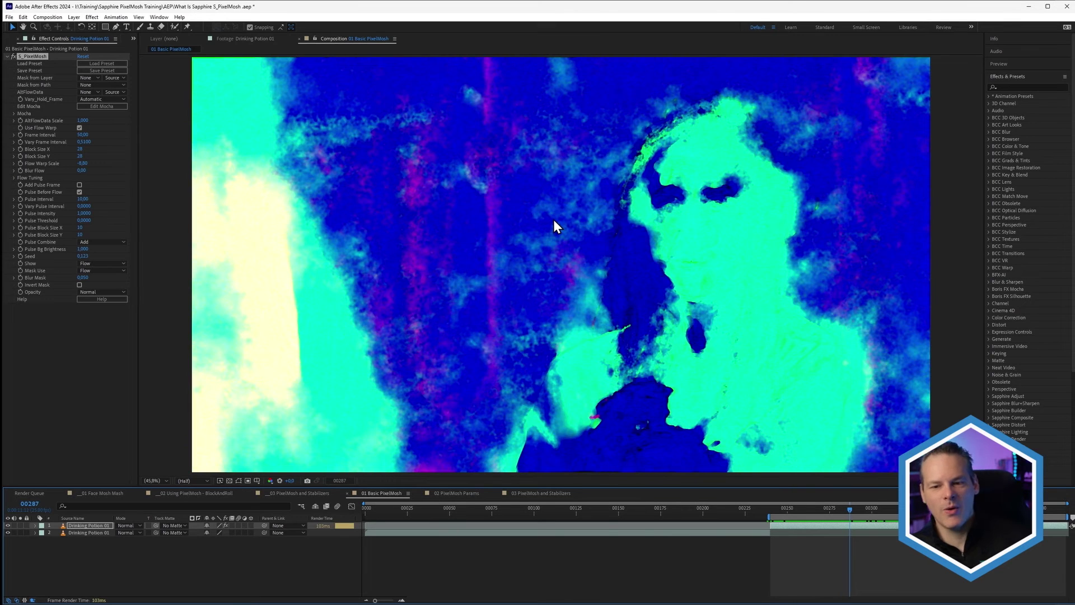
pyautogui.press('pagedown')
pyautogui.press('pagedown')
pyautogui.press('pagedown')
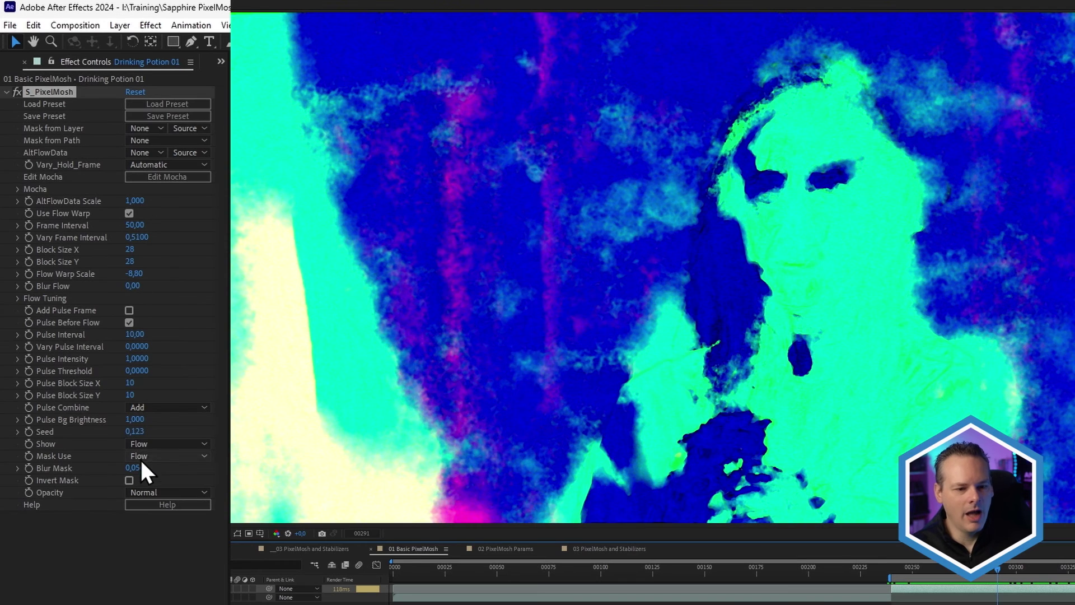
# Switch Show to Flow Vectors and step one frame back and forward
pyautogui.click(181, 445)
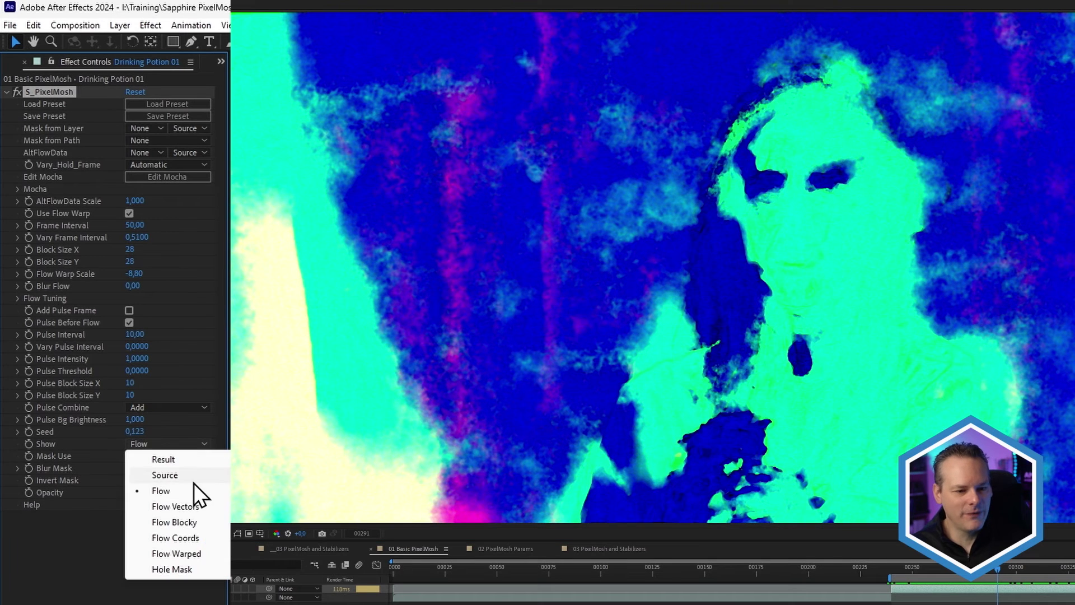
pyautogui.click(220, 509)
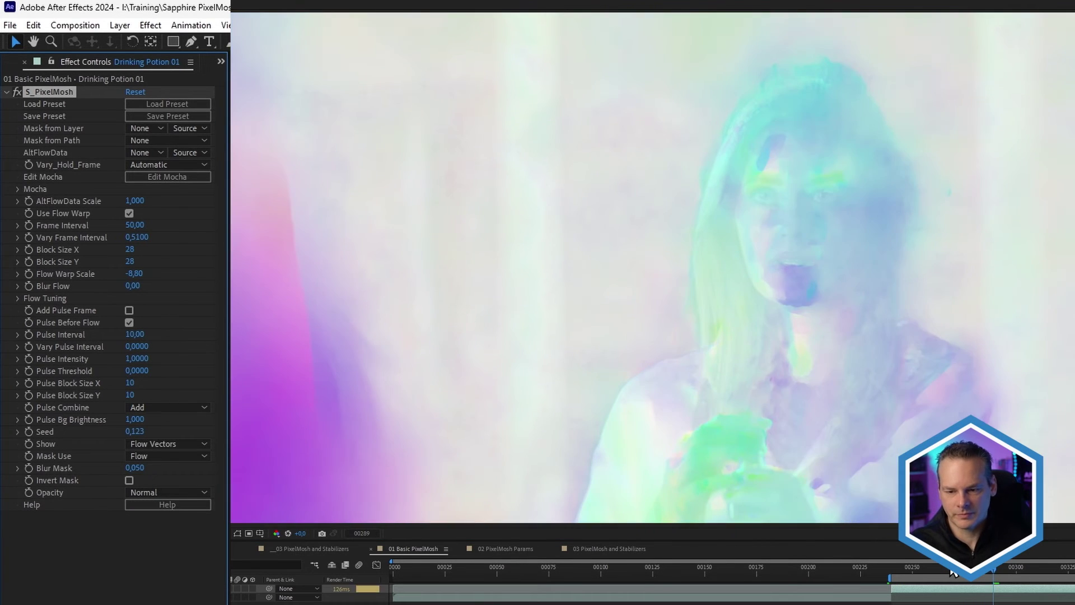
pyautogui.press('pageup')
pyautogui.press('pageup')
pyautogui.press('pageup')
pyautogui.press('pageup')
pyautogui.press('pageup')
pyautogui.press('pageup')
pyautogui.press('pageup')
pyautogui.press('pageup')
pyautogui.press('pageup')
pyautogui.press('pageup')
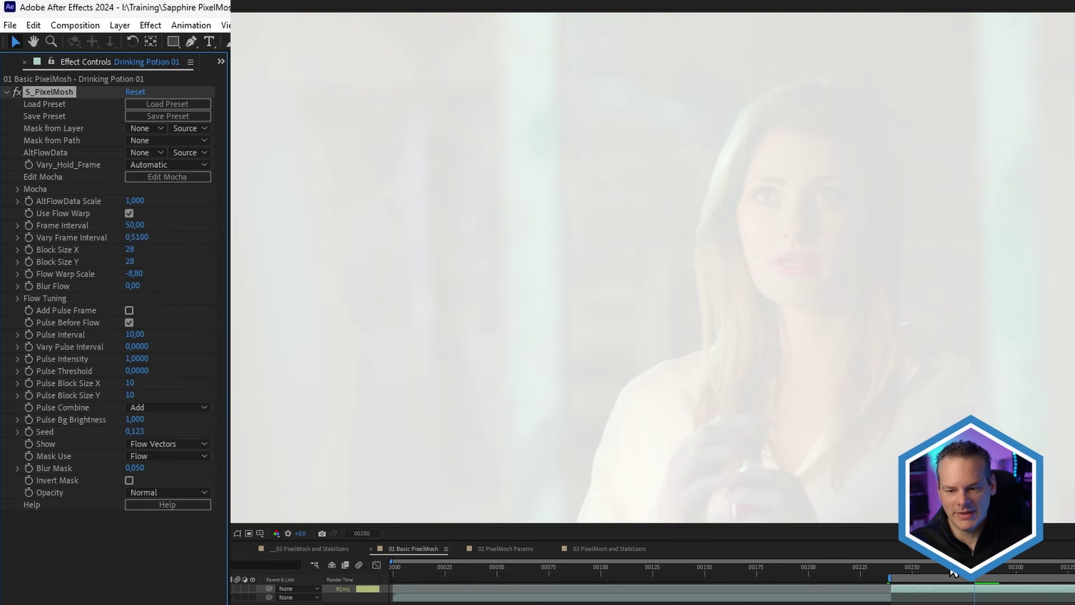
pyautogui.press('pagedown')
pyautogui.press('pagedown')
pyautogui.press('pagedown')
pyautogui.press('pagedown')
pyautogui.press('pagedown')
pyautogui.press('pagedown')
pyautogui.press('pagedown')
pyautogui.press('pagedown')
pyautogui.press('pagedown')
pyautogui.press('pagedown')
pyautogui.press('pagedown')
pyautogui.press('pagedown')
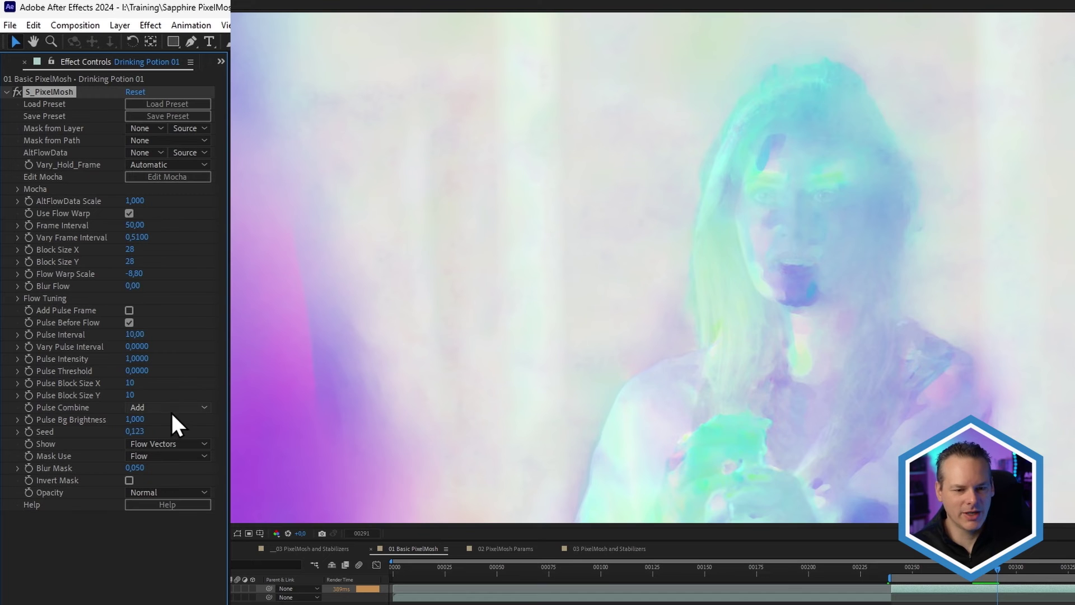
# View Flow Blocky, try Block Size X 22 then restore 28, and view Flow Coords
pyautogui.click(192, 446)
pyautogui.click(215, 521)
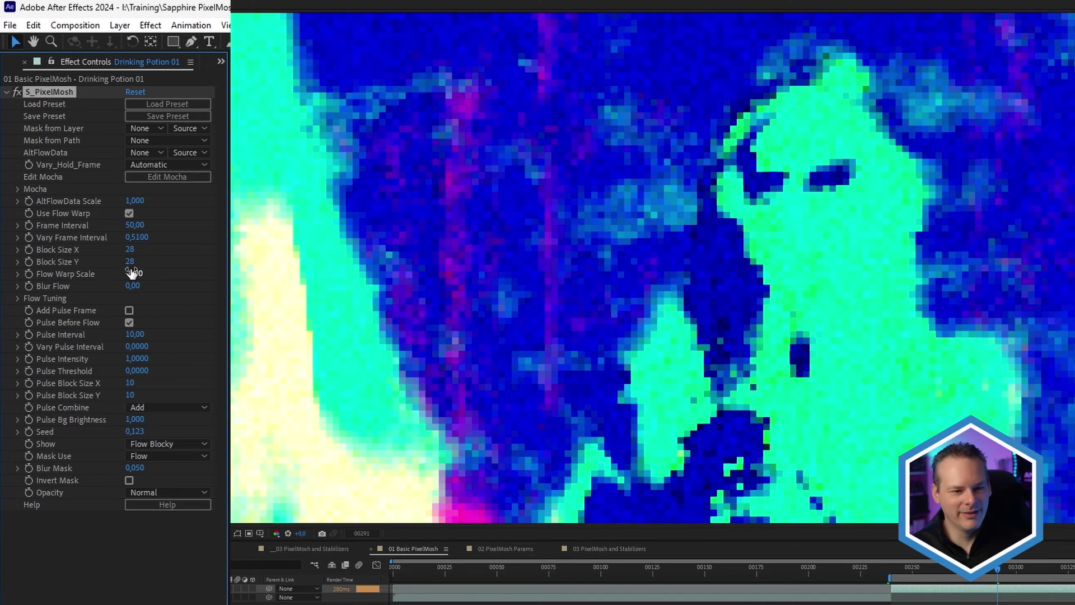
pyautogui.moveTo(132, 252); pyautogui.dragTo(132, 252)
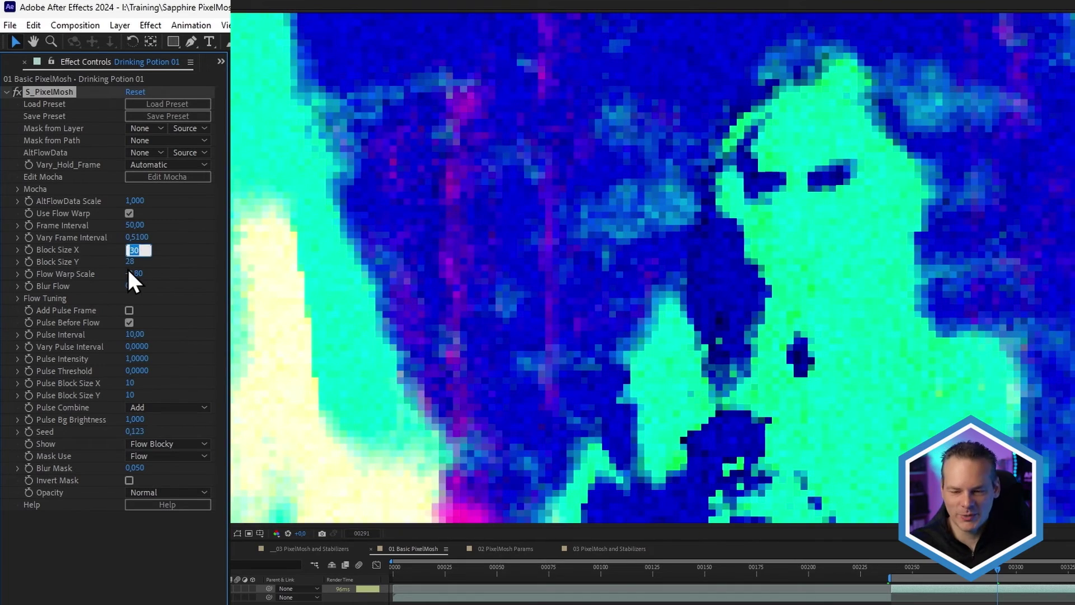
pyautogui.press('Return')
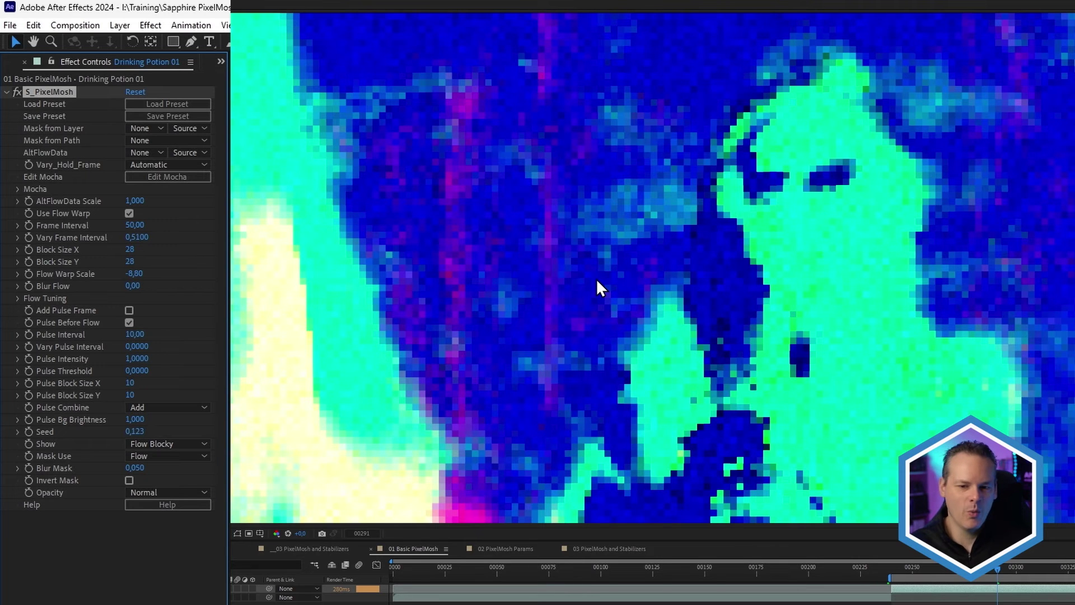
pyautogui.click(168, 443)
pyautogui.click(211, 540)
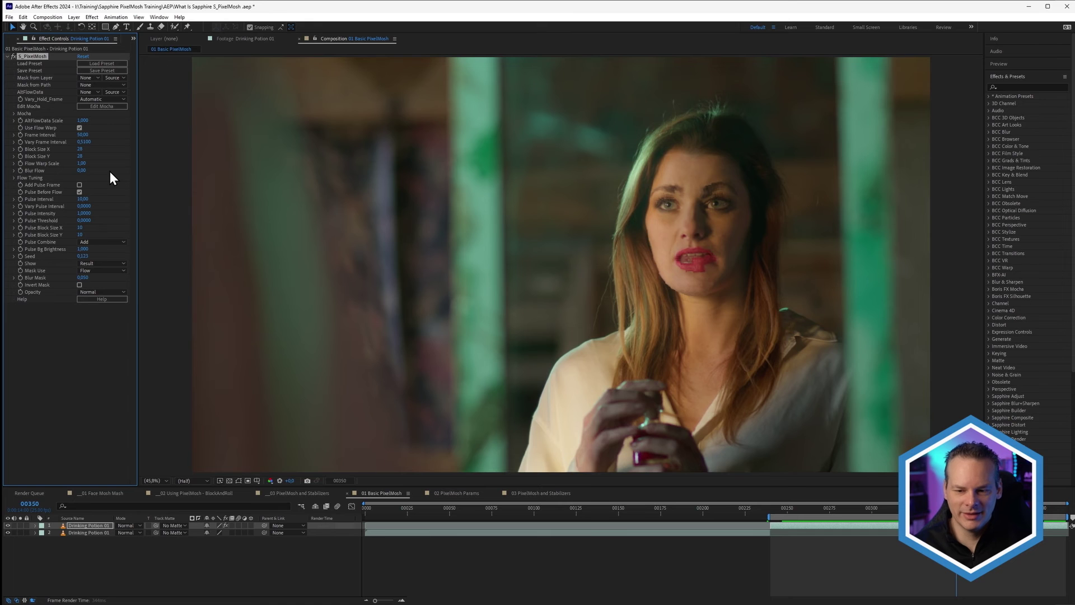
# In 01 Face Mosh Mash, show Drinking Potion 01's Flow Warp Scale keyframes, return to the first, and preview playback
pyautogui.click(92, 493)
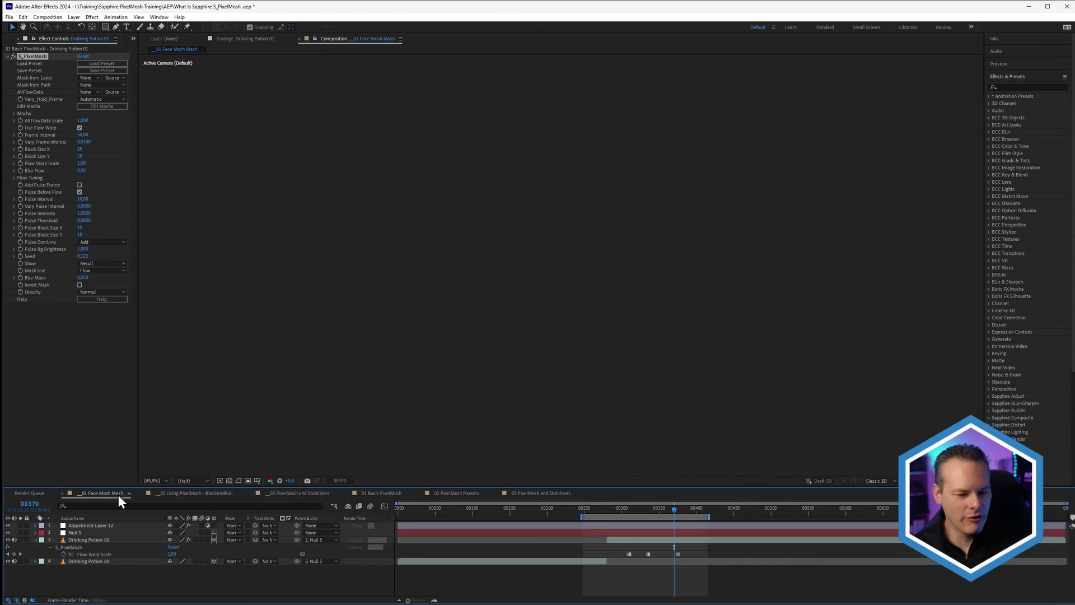
pyautogui.click(628, 508)
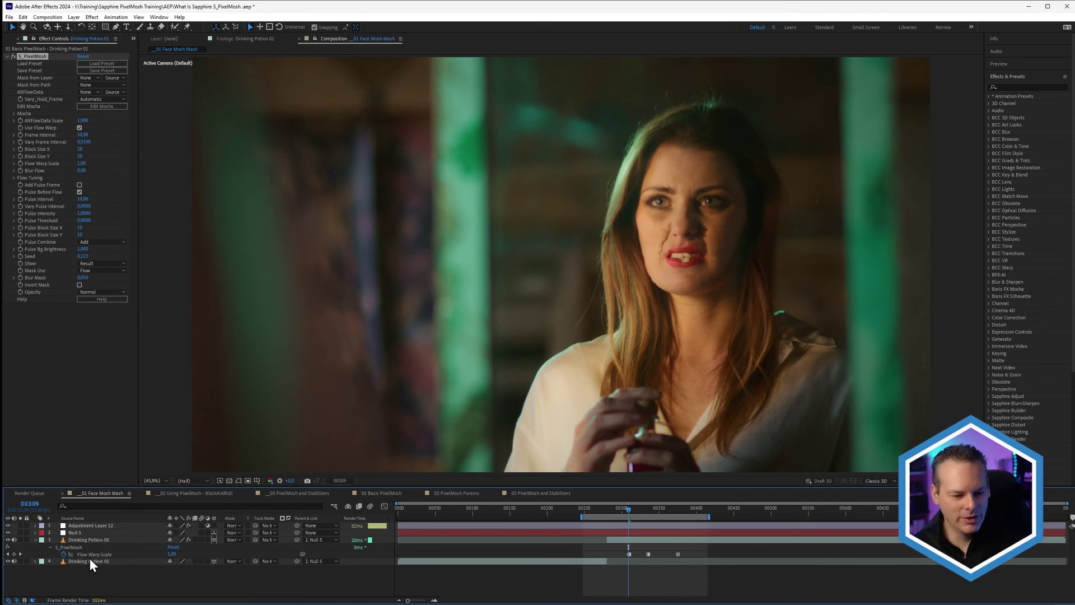
pyautogui.click(93, 555)
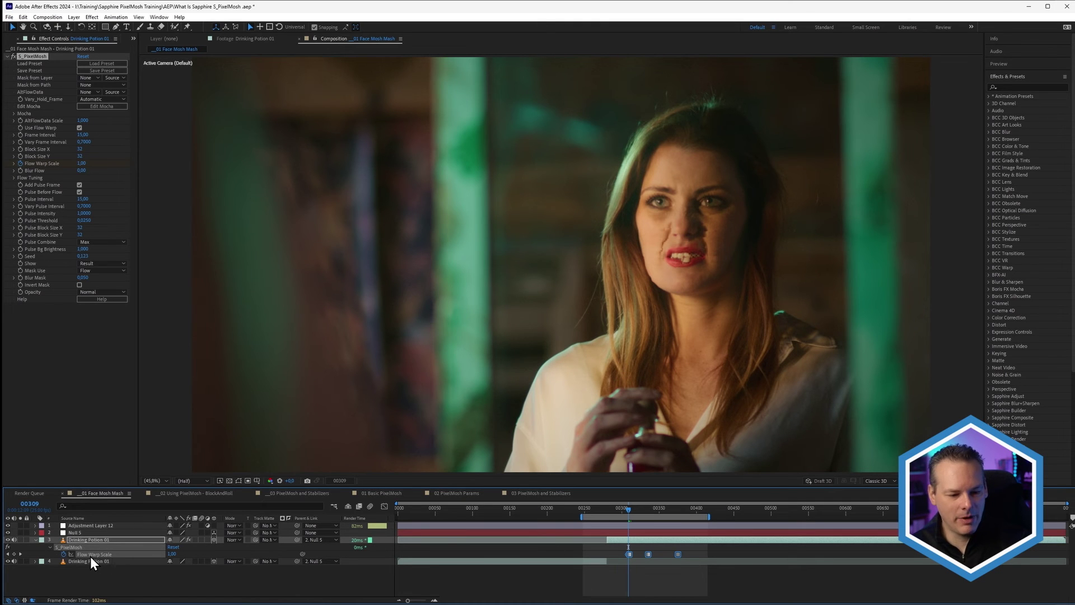
pyautogui.moveTo(626, 513); pyautogui.dragTo(636, 512)
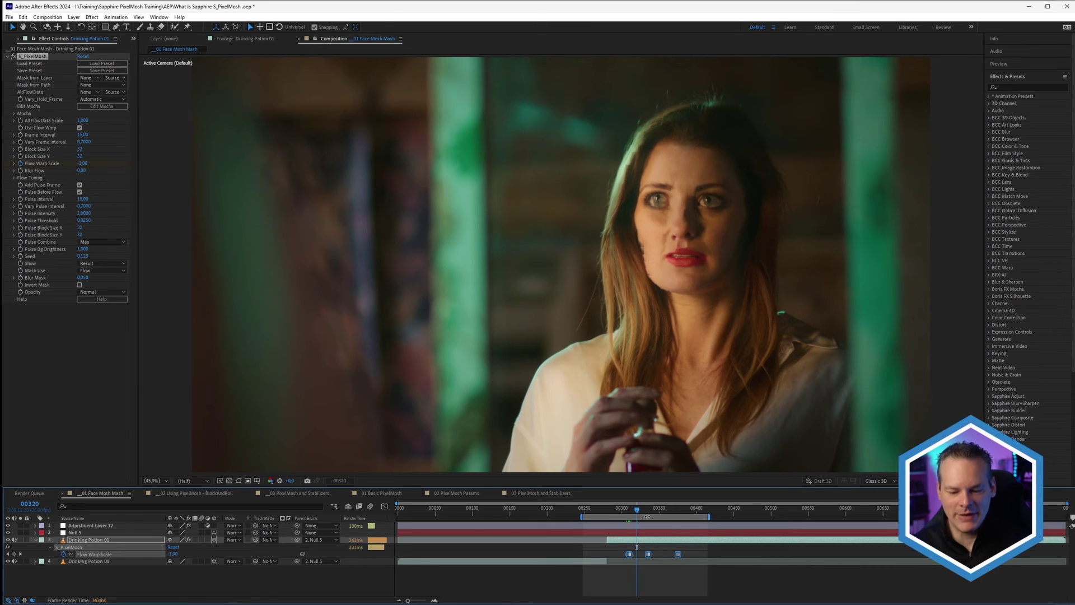
pyautogui.moveTo(636, 547); pyautogui.dragTo(630, 547)
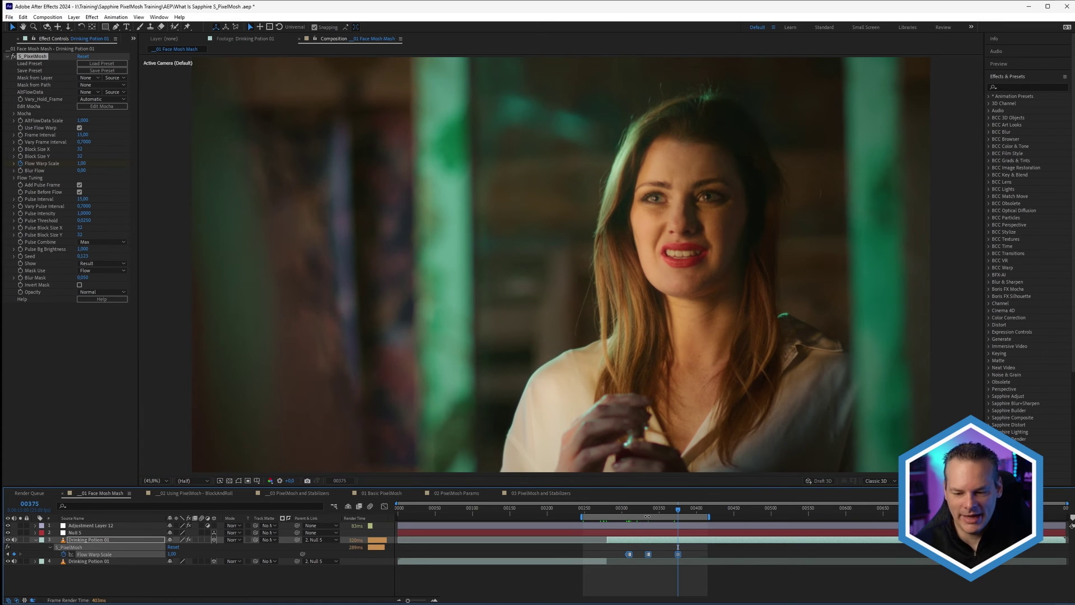
pyautogui.press('space')
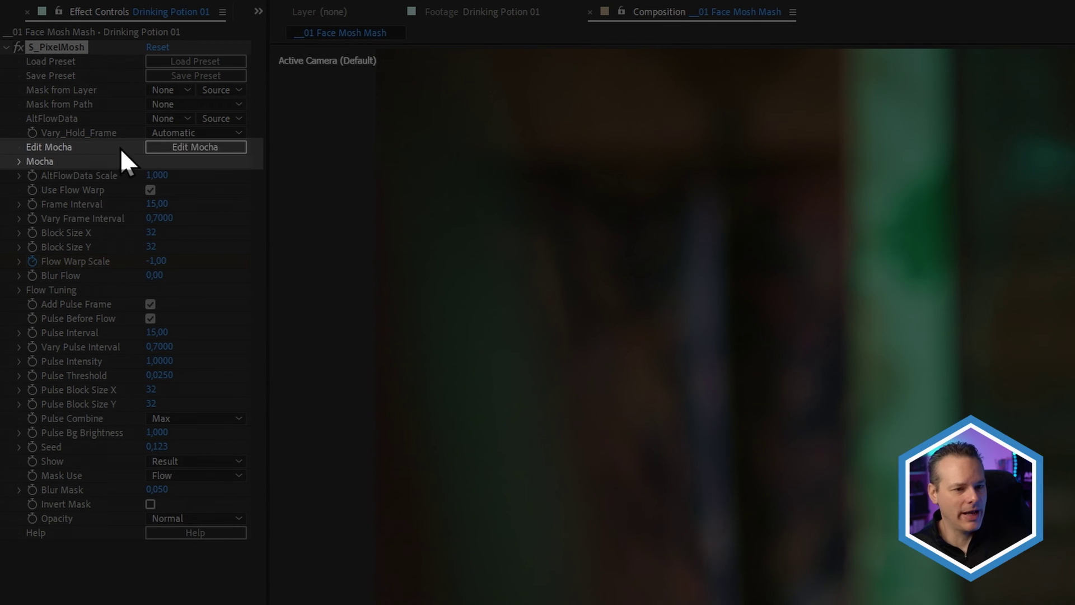
pyautogui.click(224, 147)
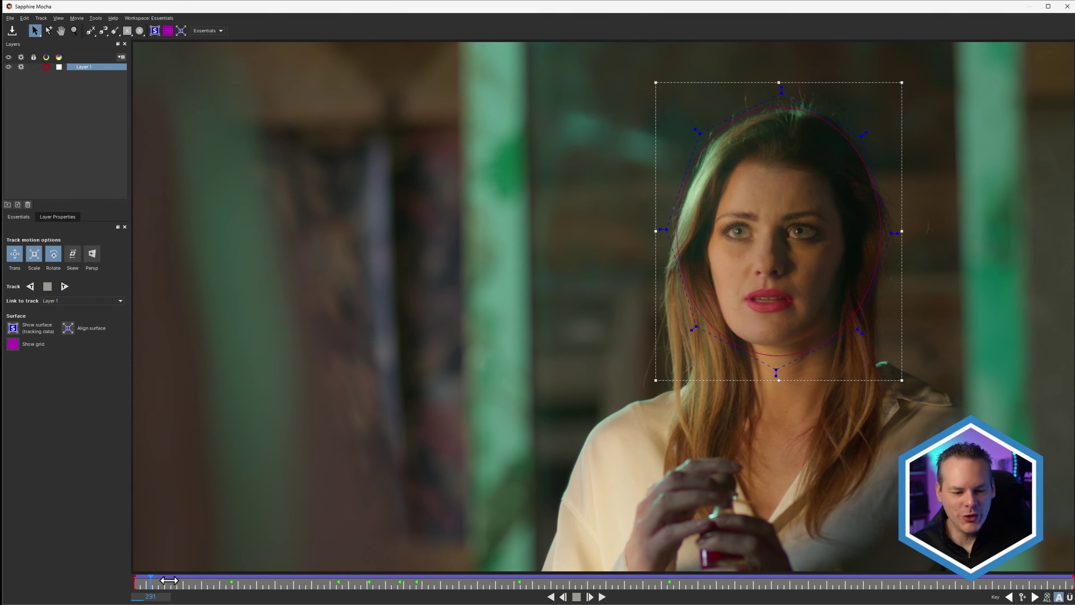
pyautogui.moveTo(173, 580); pyautogui.dragTo(673, 586)
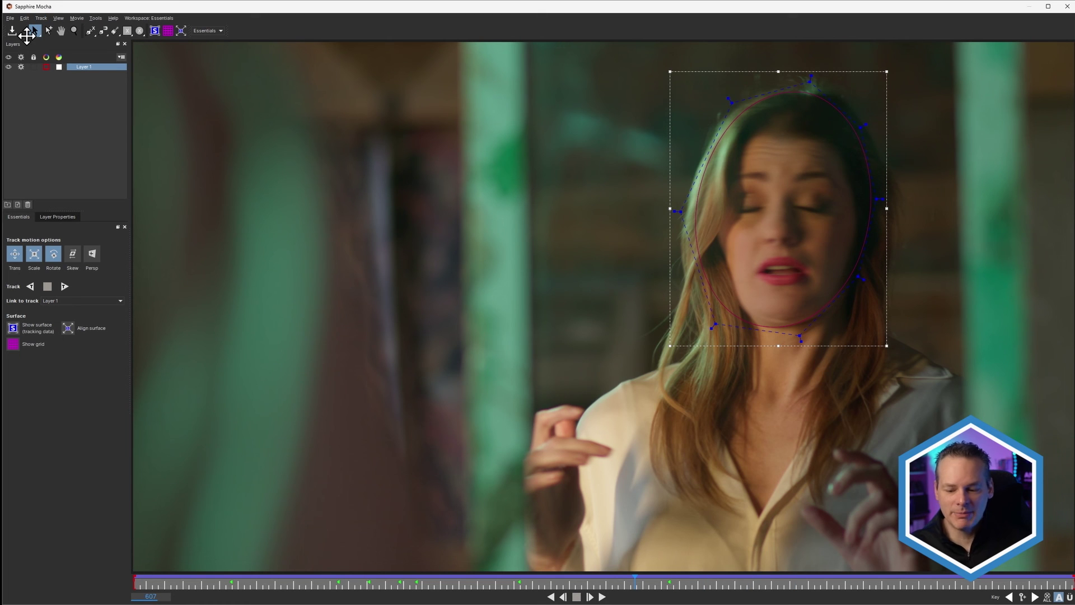
pyautogui.click(15, 18)
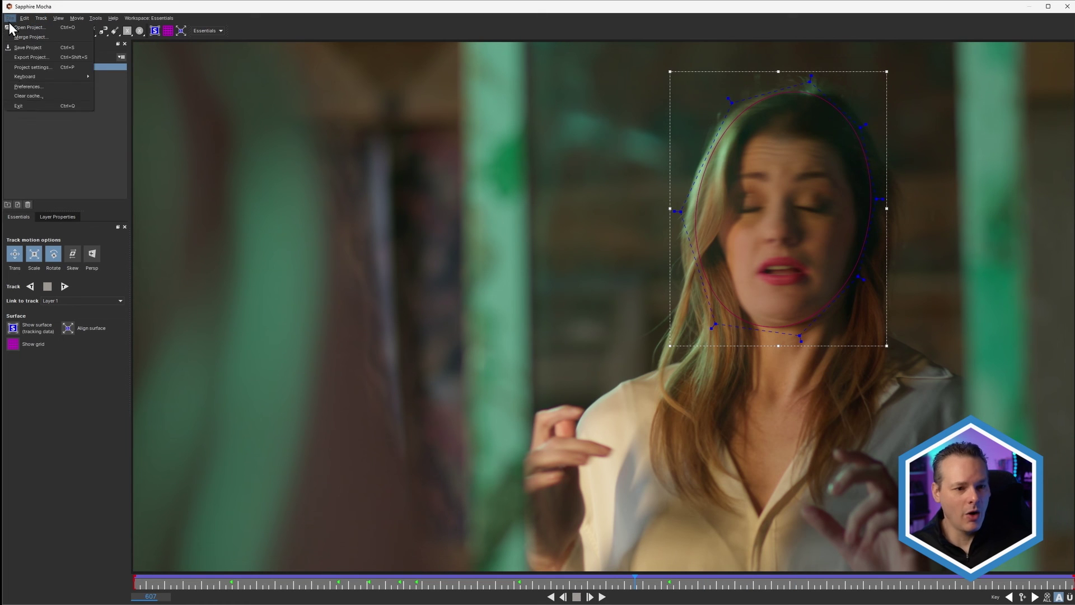
pyautogui.click(32, 109)
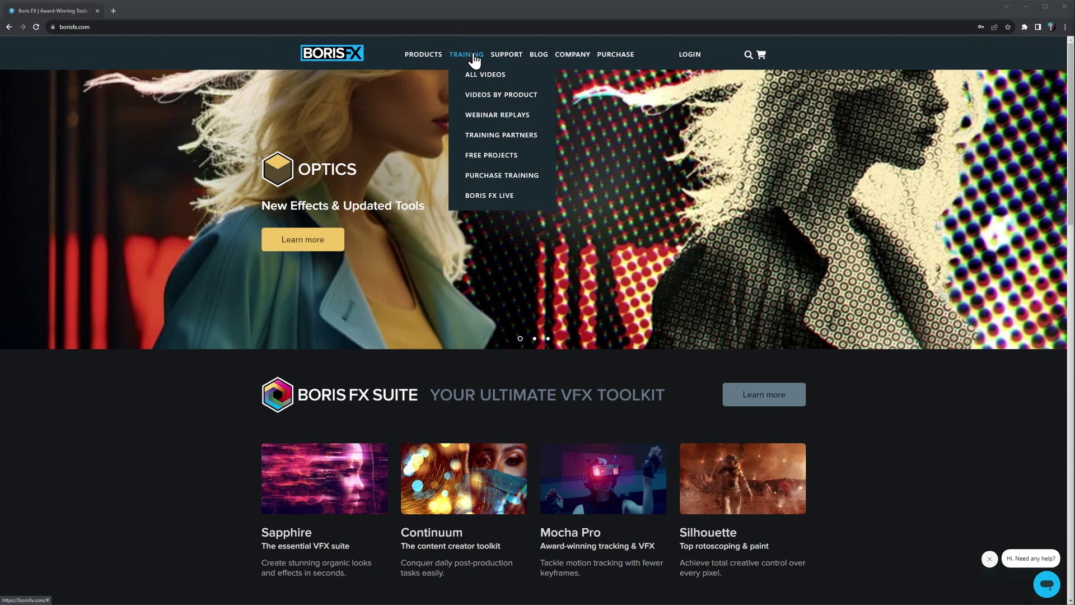
# Through Mocha TV's Mocha Essentials series, load lesson 02 - Mocha in Continuum & Sapphire Effects
pyautogui.moveTo(489, 105)
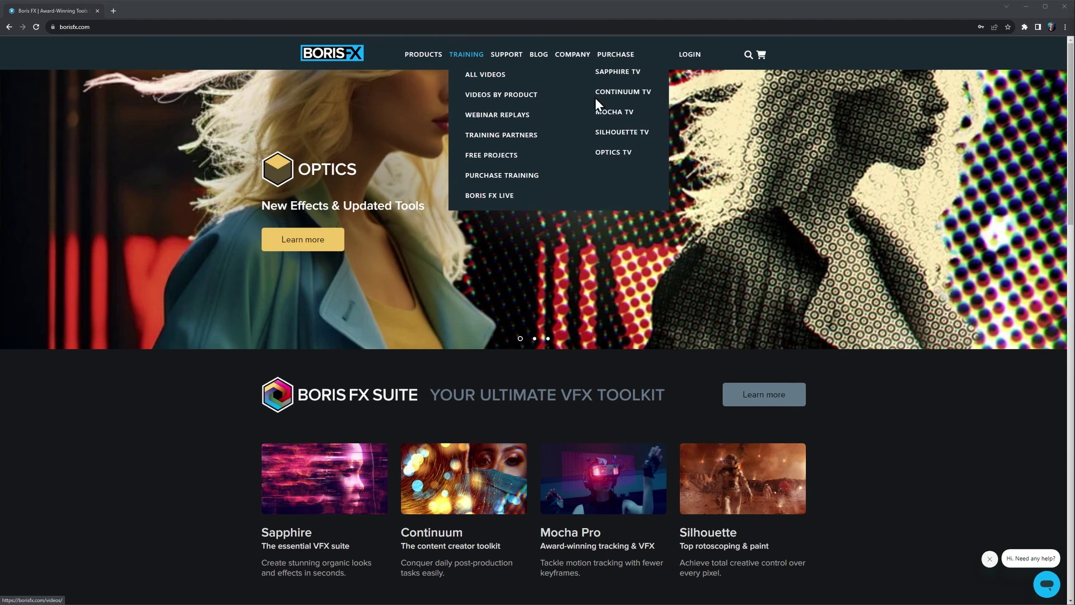
pyautogui.click(614, 112)
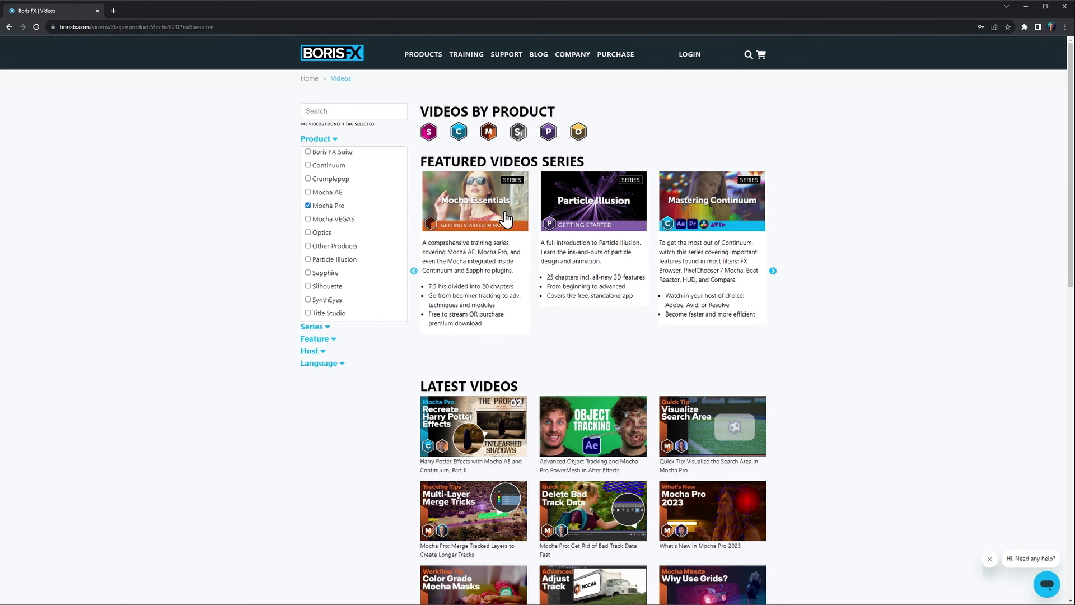
pyautogui.click(508, 214)
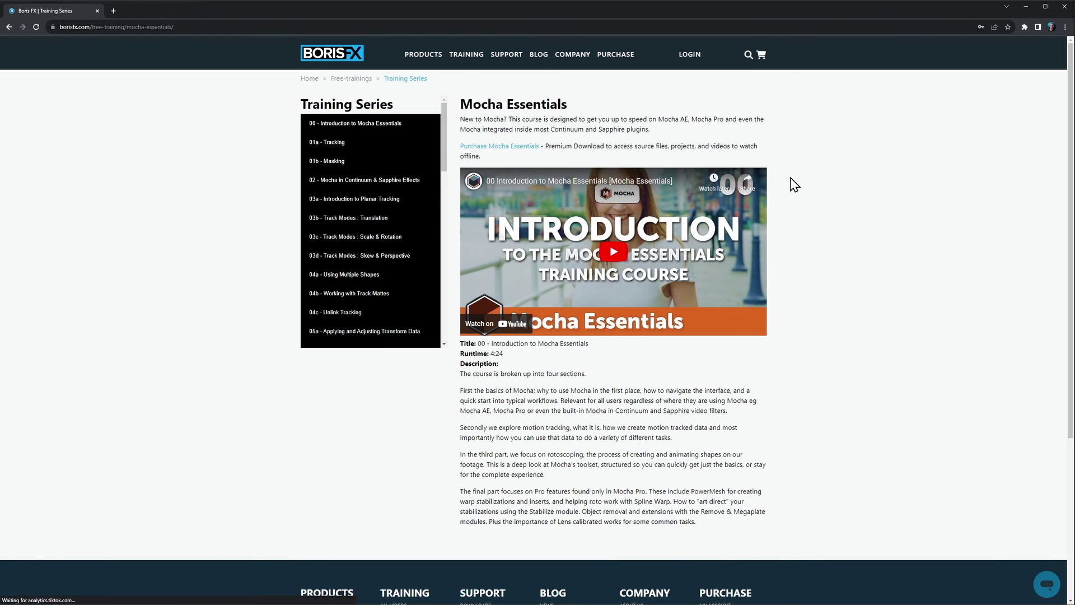
pyautogui.scroll(-1, 401, 157)
pyautogui.click(401, 160)
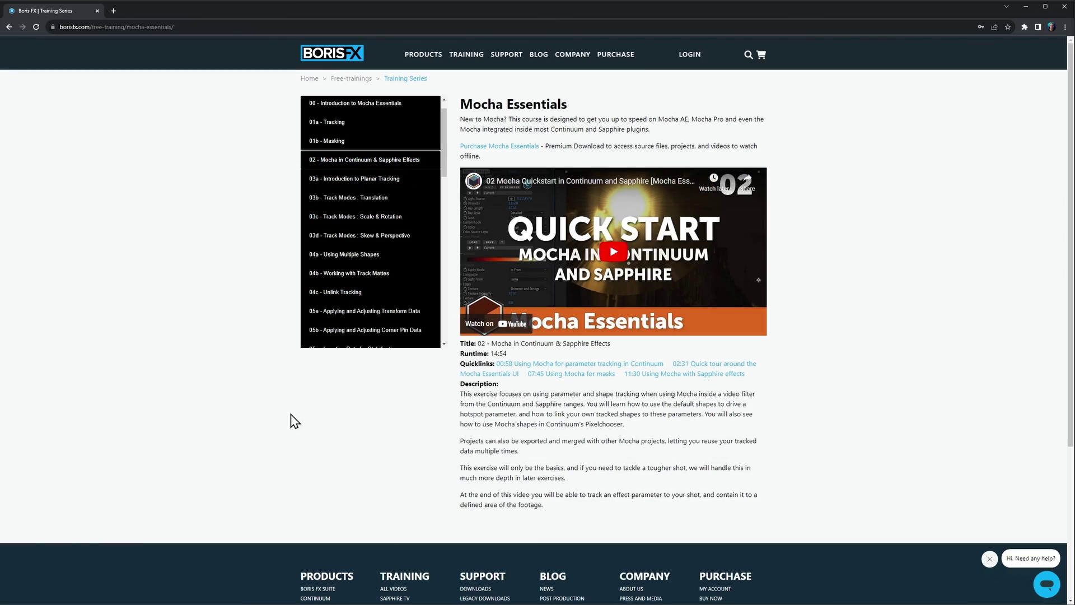